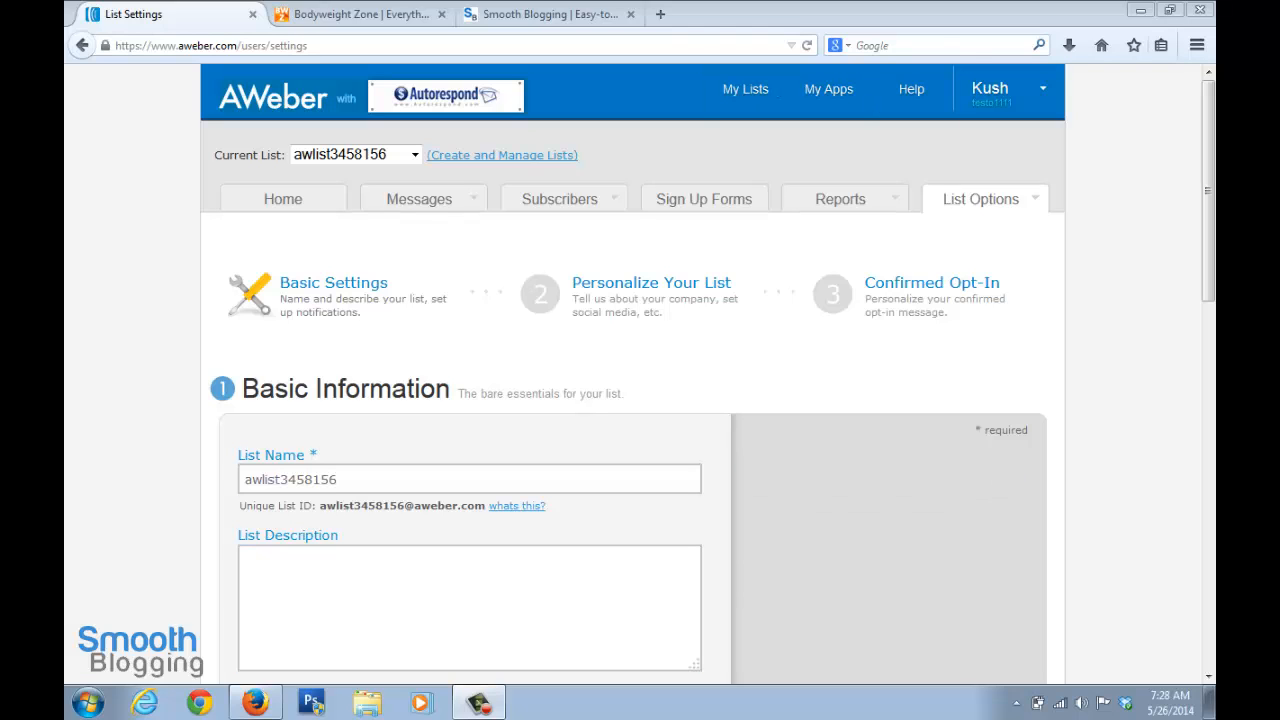
left_click(469, 607)
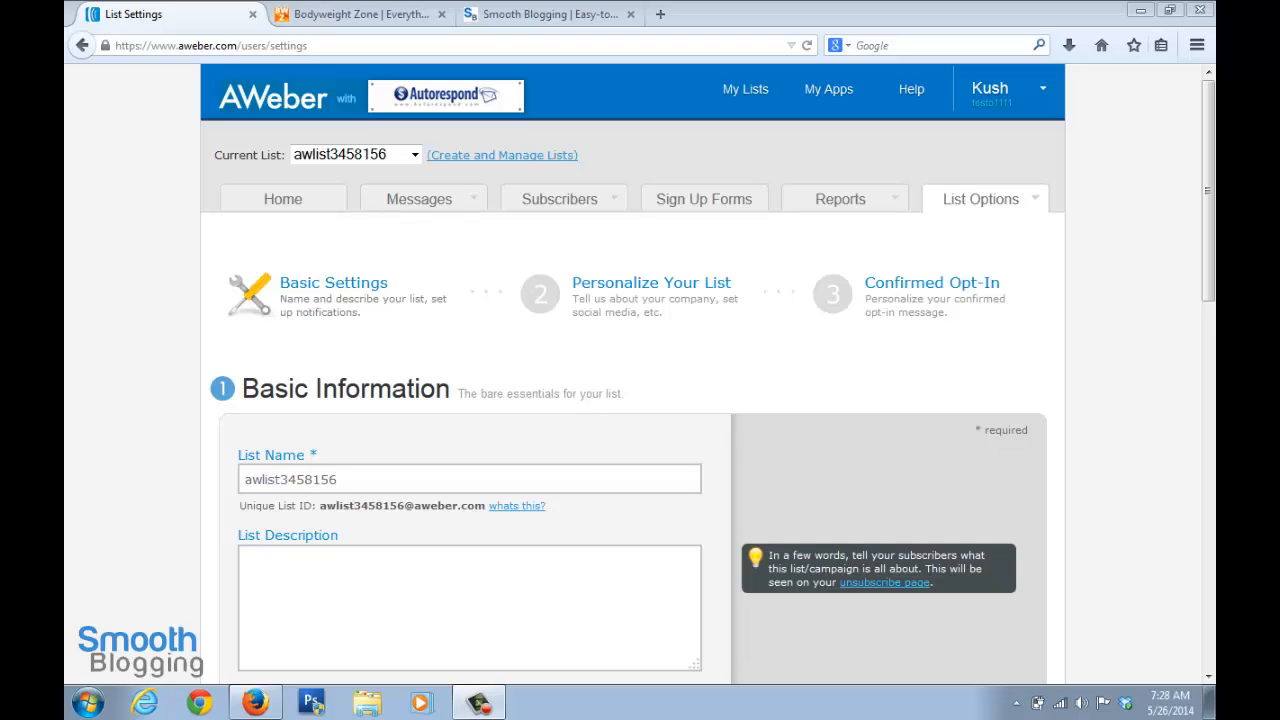
left_click(469, 607)
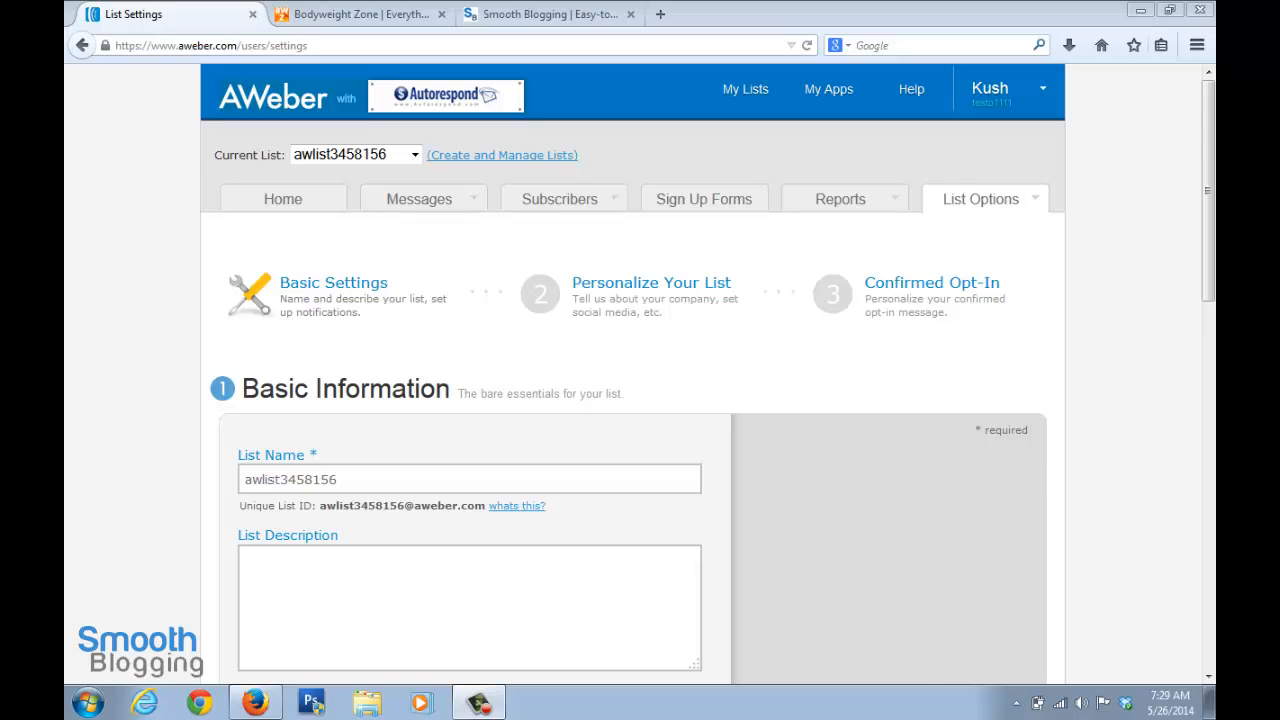
Examine the free e-book e-mail sign-up form on the Smooth Blogging site, and return to the AWeber list settings
left_click(582, 16)
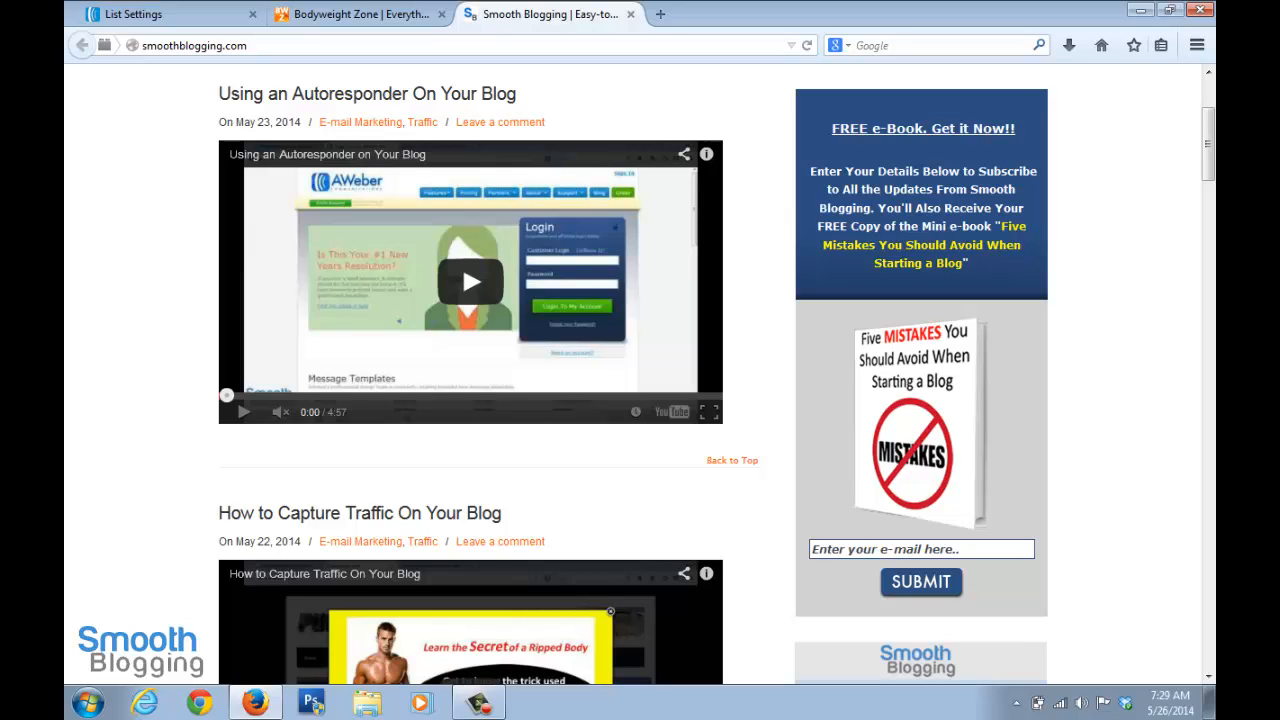
left_click(920, 549)
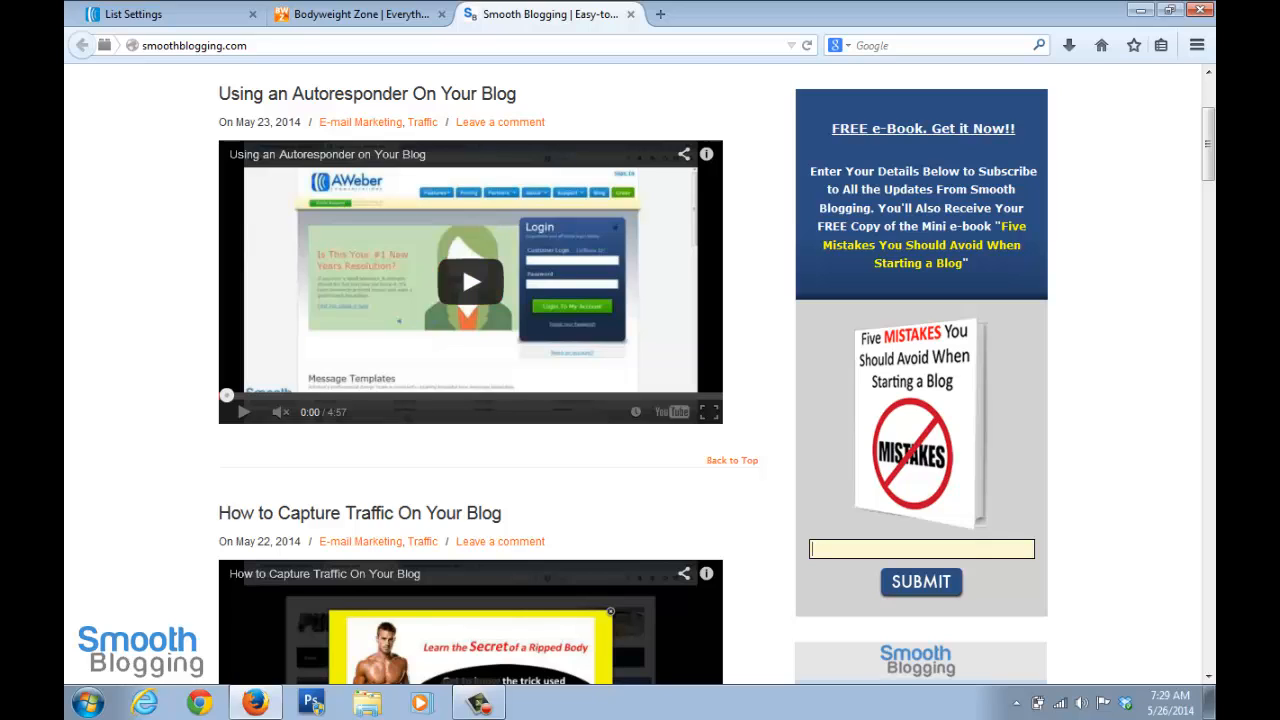
left_click(133, 14)
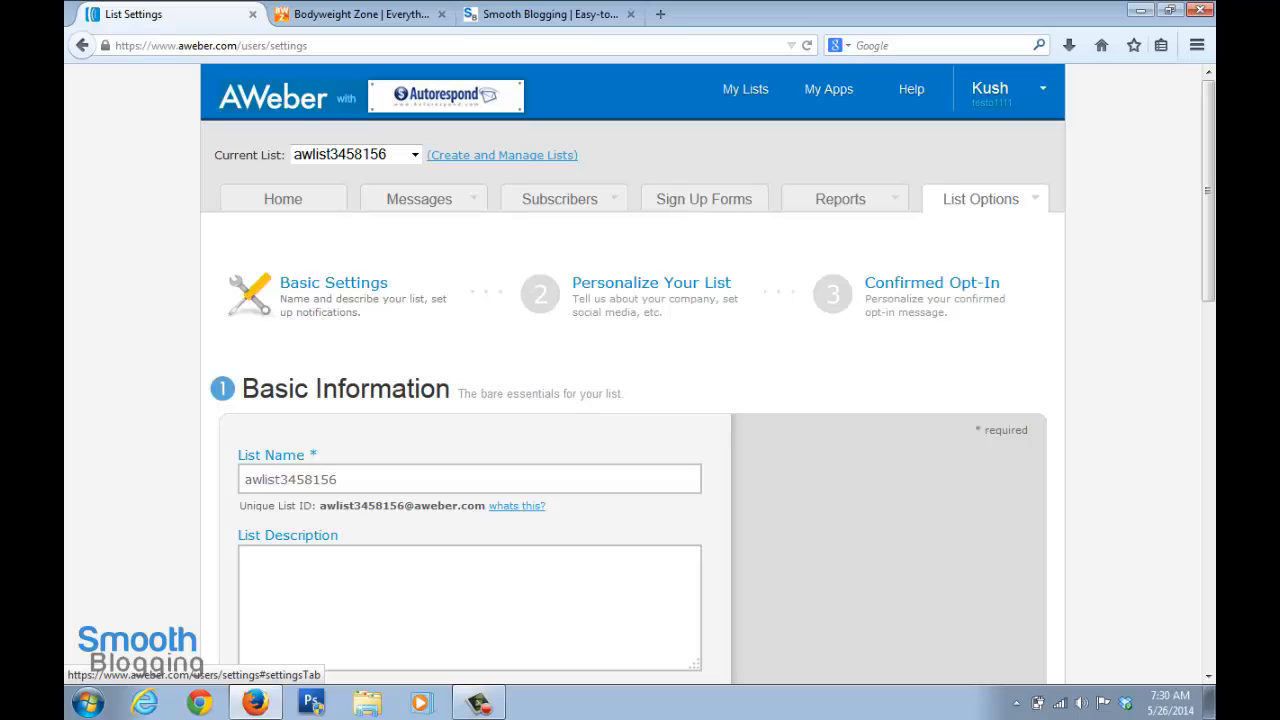
Check the Bodyweight Zone blog's home page for the site's name, and return to the list settings
scroll(640, 400, "down", 4)
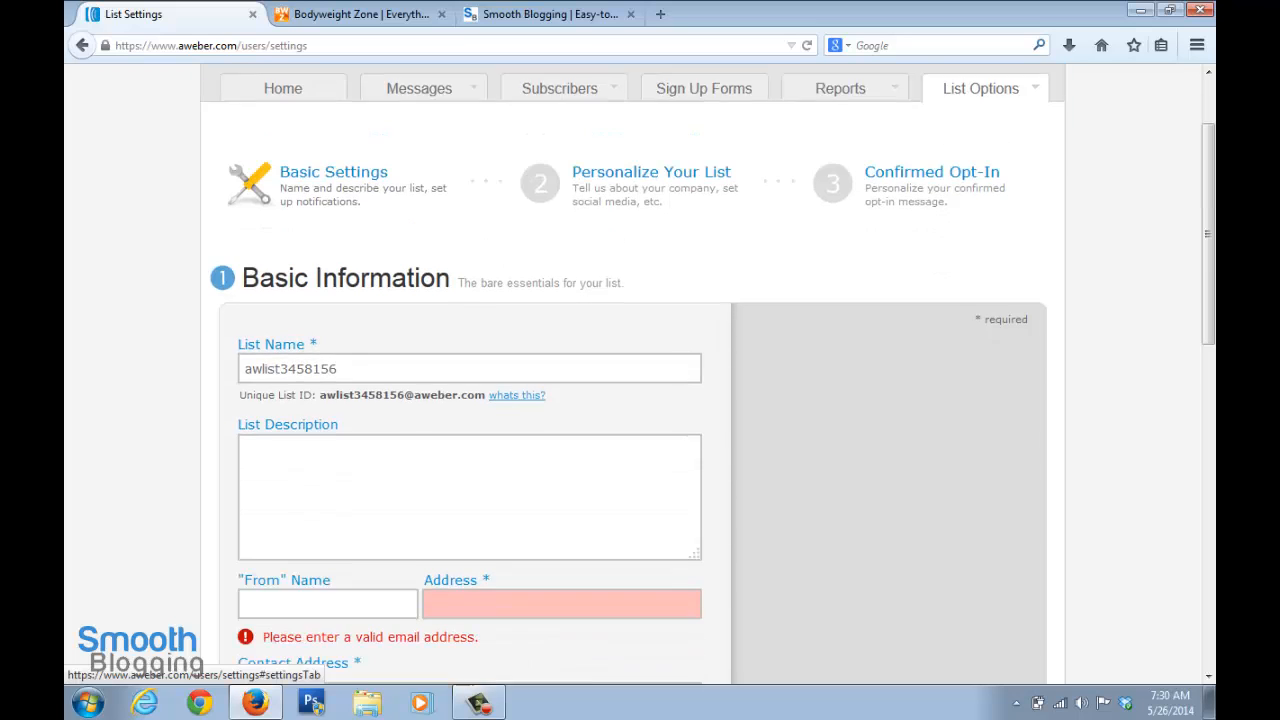
left_click(361, 14)
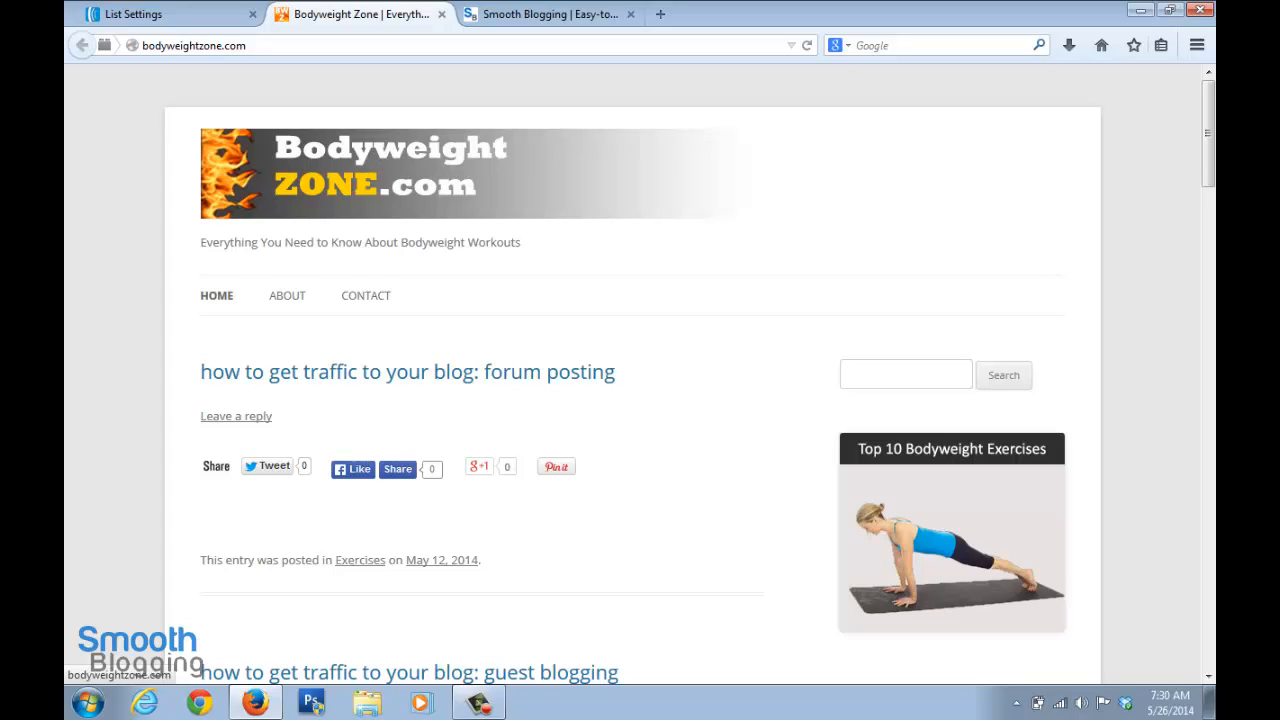
left_click(160, 14)
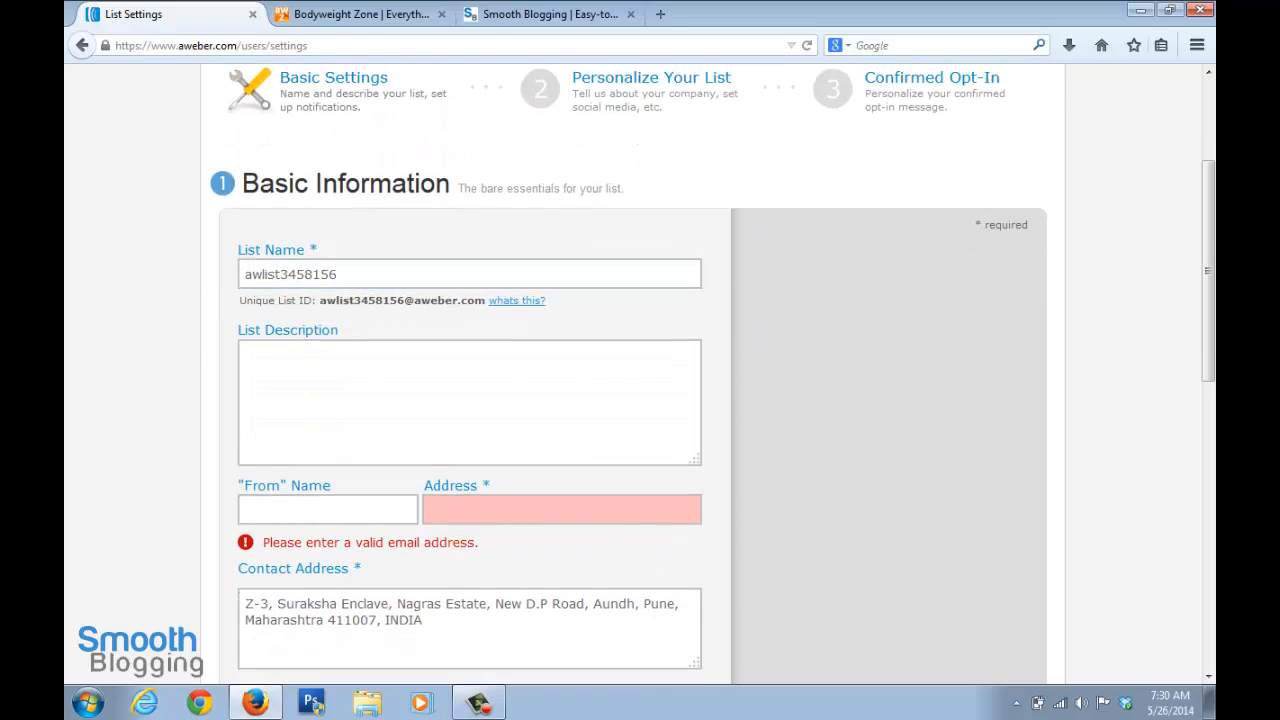
Rename the list as BodyweightZone
left_click_drag(339, 274, 242, 275)
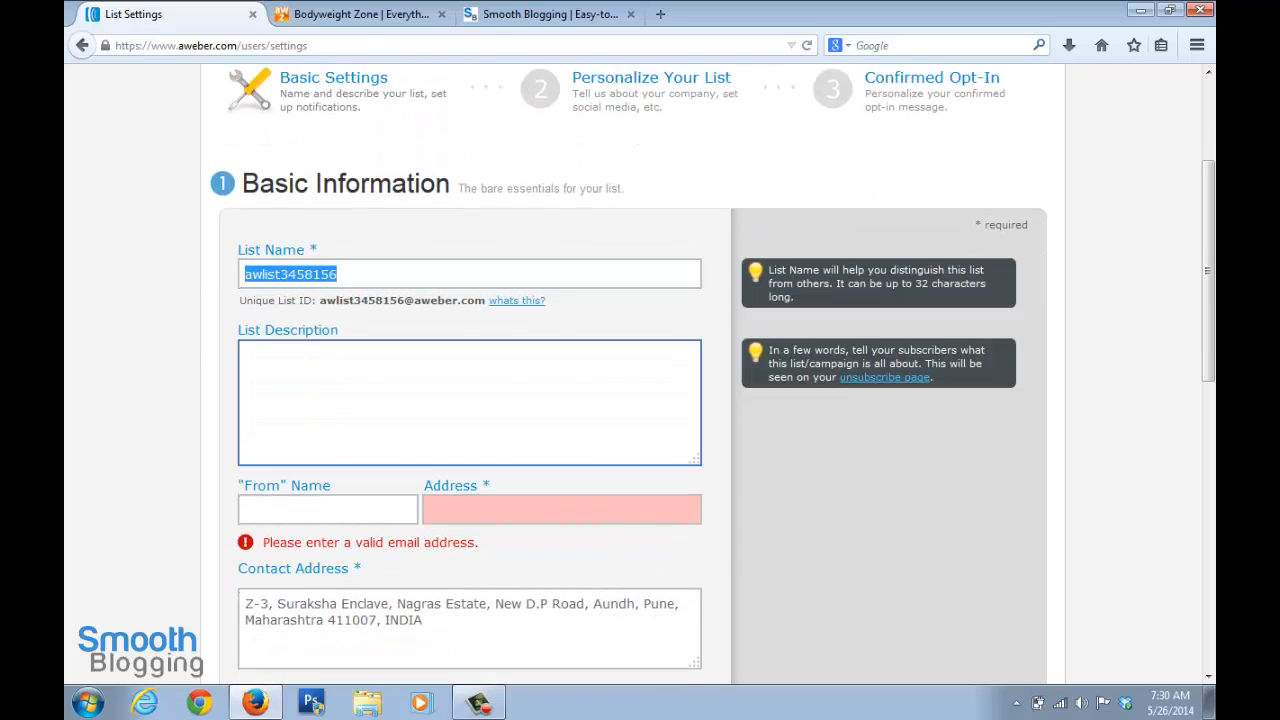
type("Bodywei")
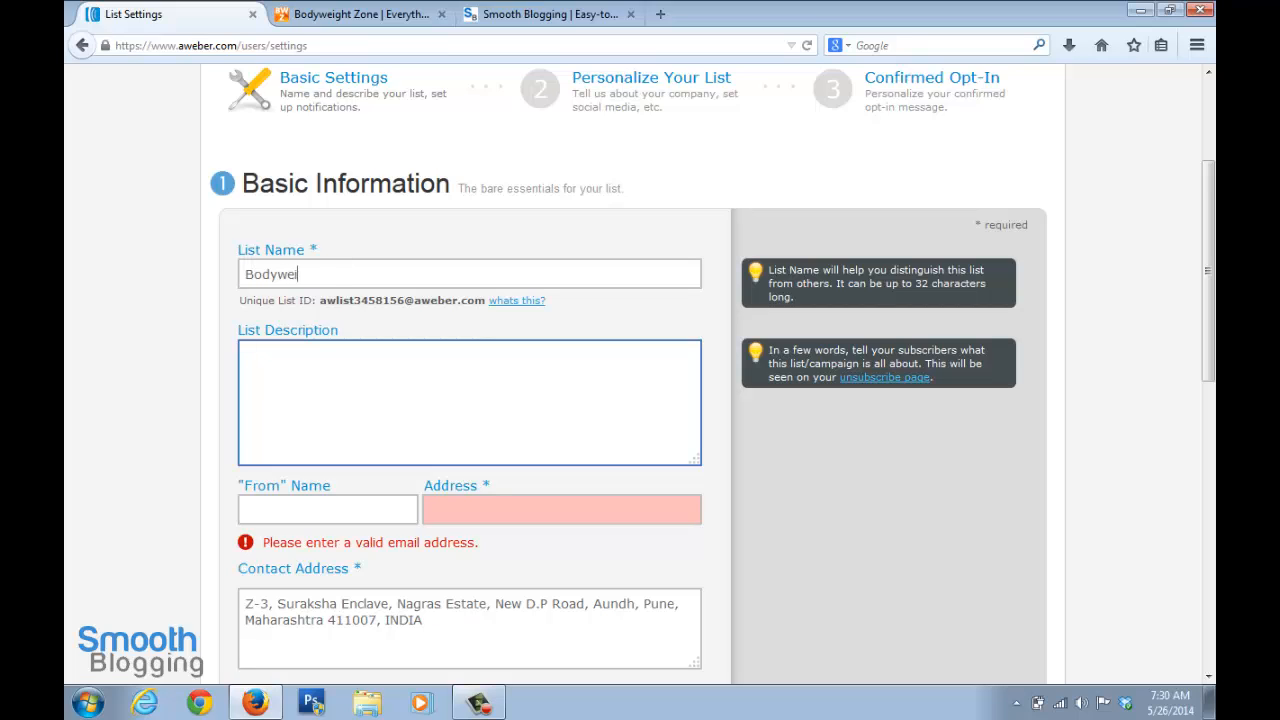
type("ghtZone")
Enter "Subscribers of Bodyweight Zone" as the list description
left_click(450, 390)
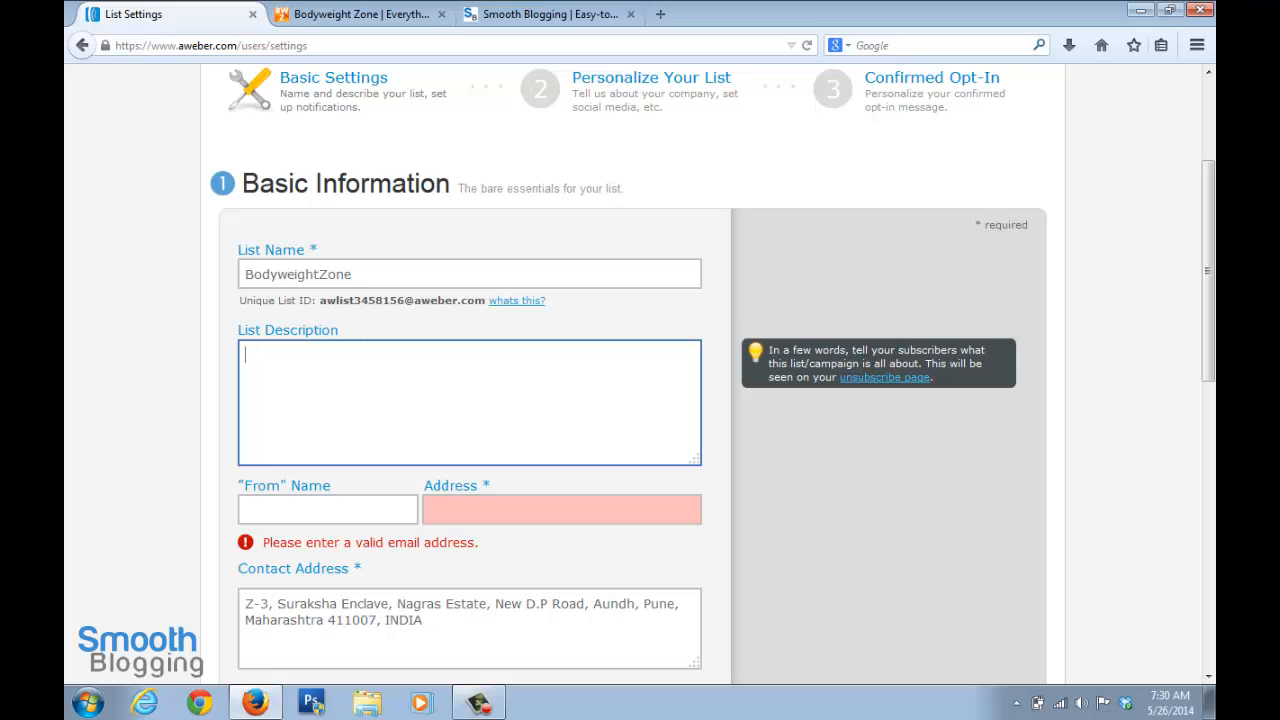
scroll(469, 273, "down", 1)
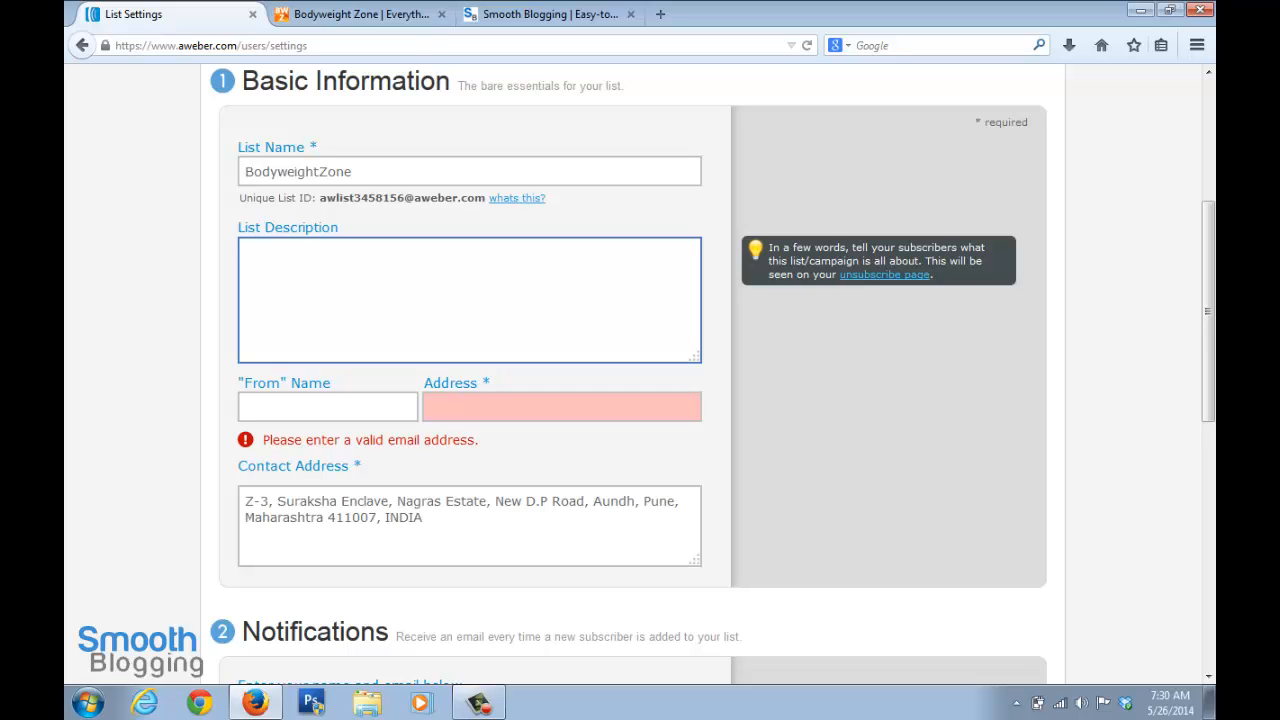
type("Subscribers of Bodyweight")
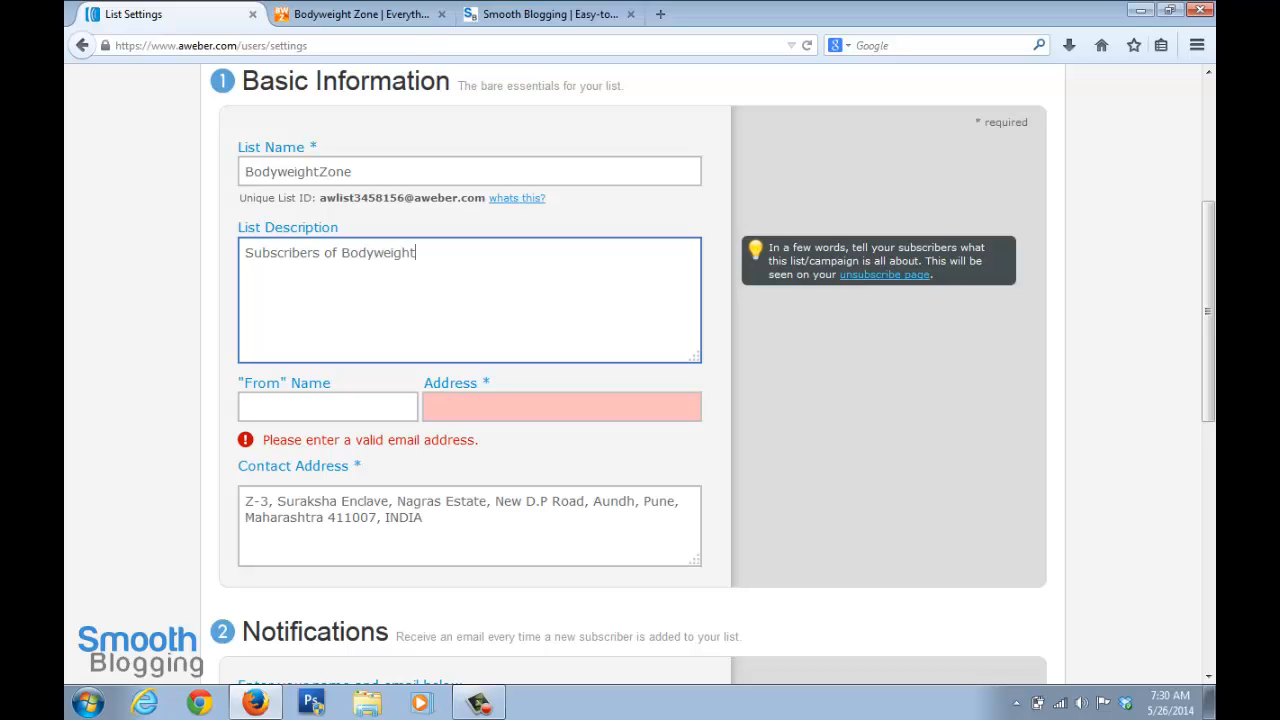
type(" Zone")
Enter the sender's first name as the list's "From" name
scroll(640, 370, "down", 2)
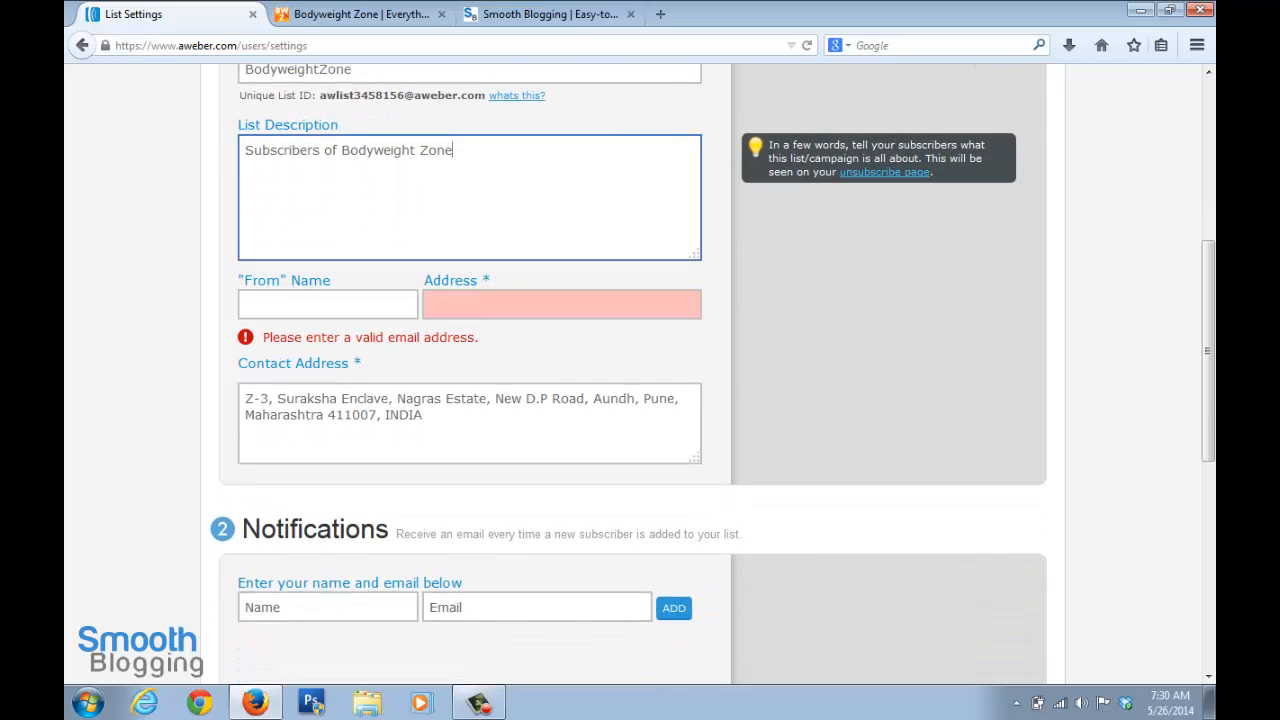
left_click(328, 304)
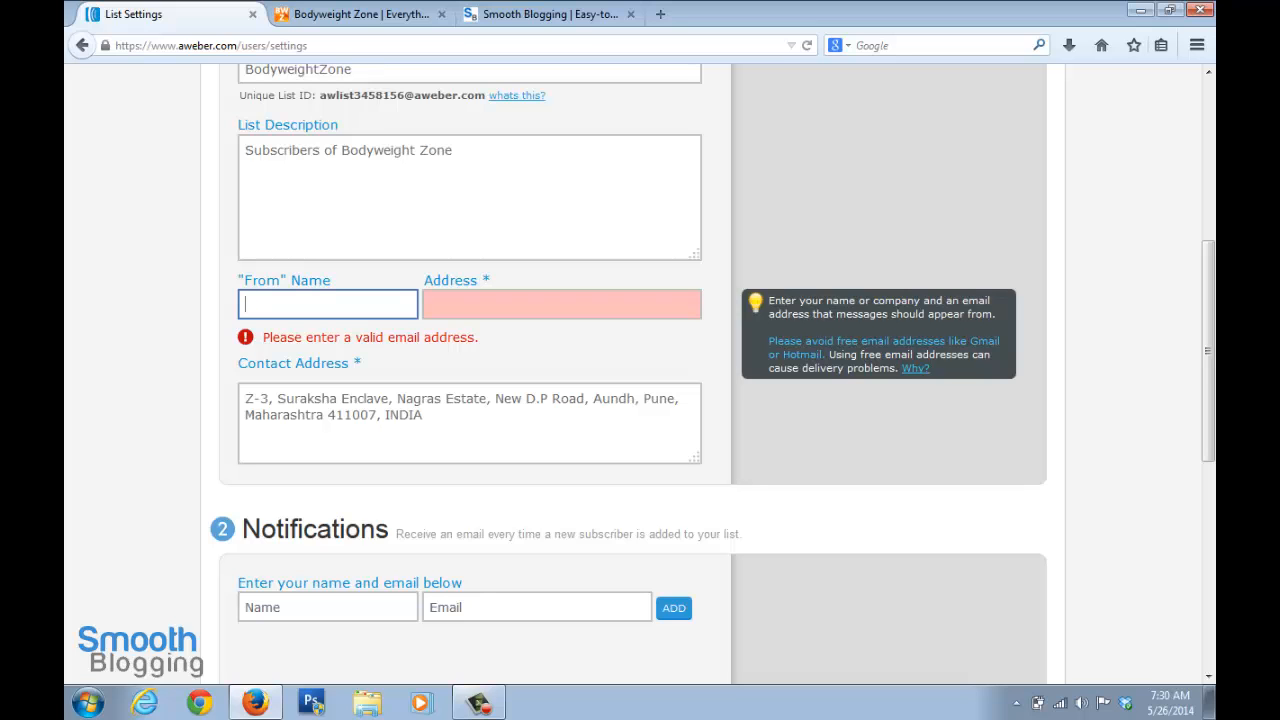
scroll(640, 360, "up", 2)
left_click(328, 407)
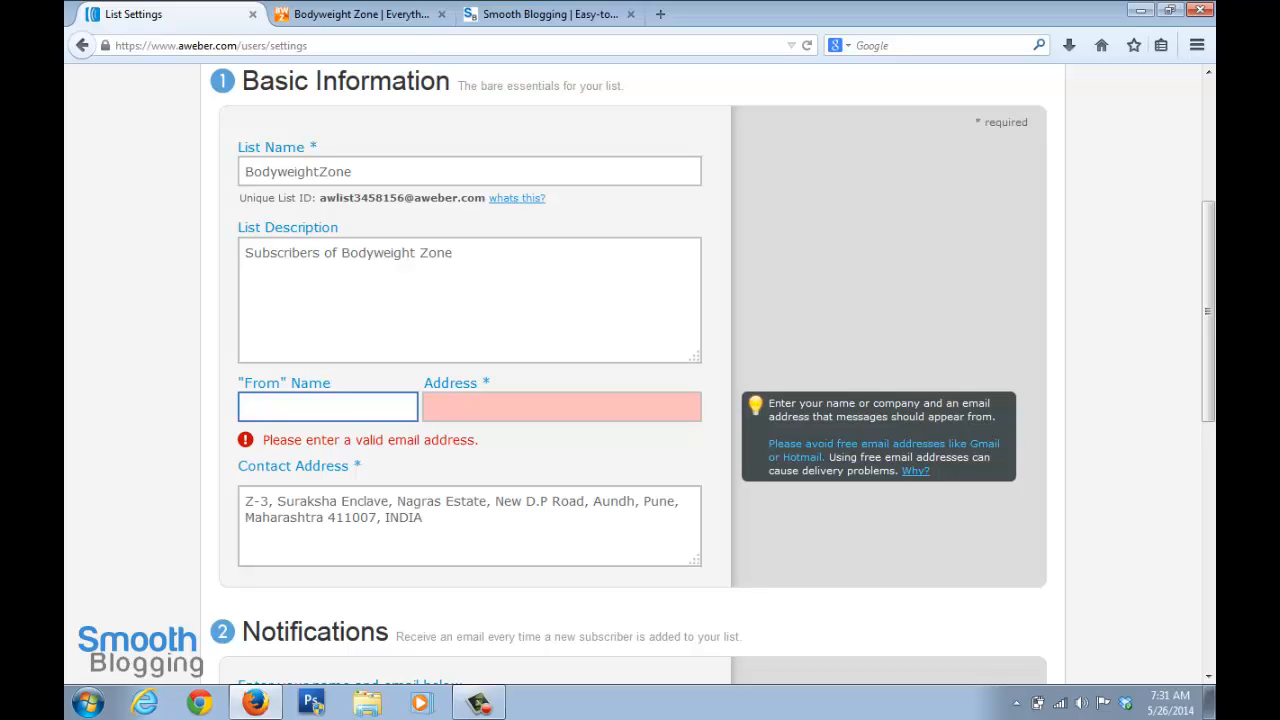
type("Kush")
Fill in the sender's e-mail at the blog's own domain as the list's "From" address
key("Tab")
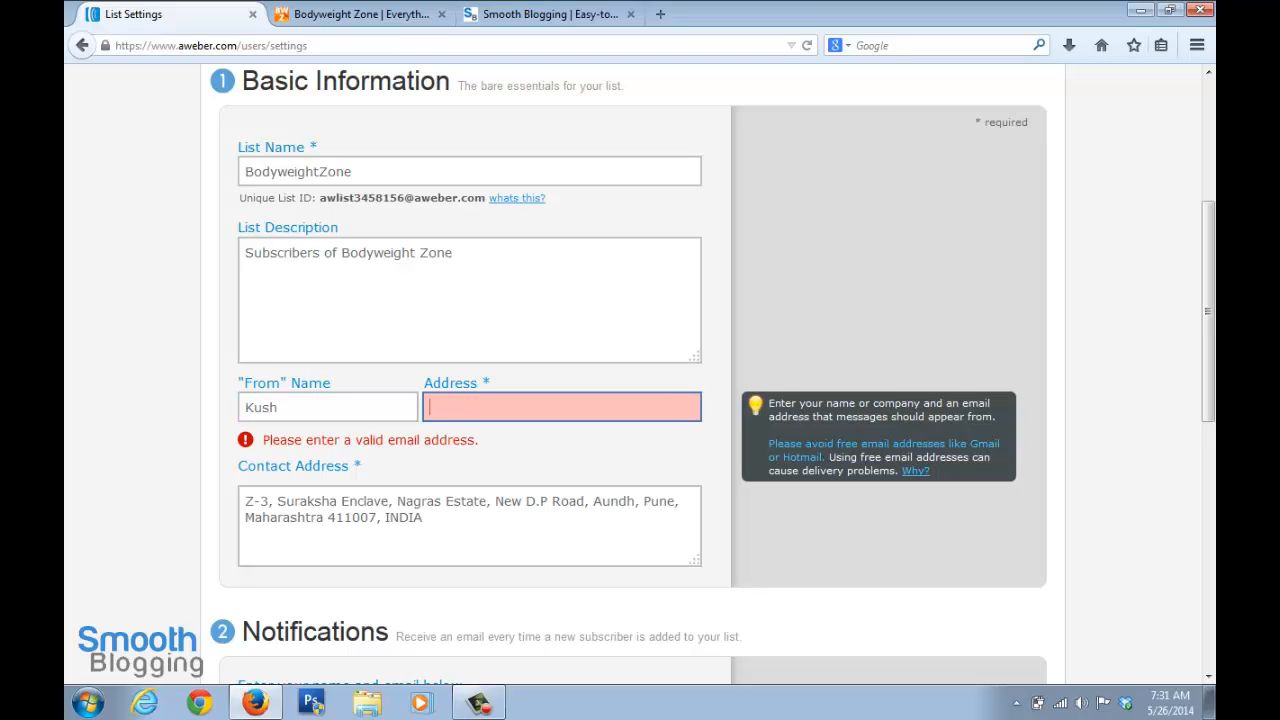
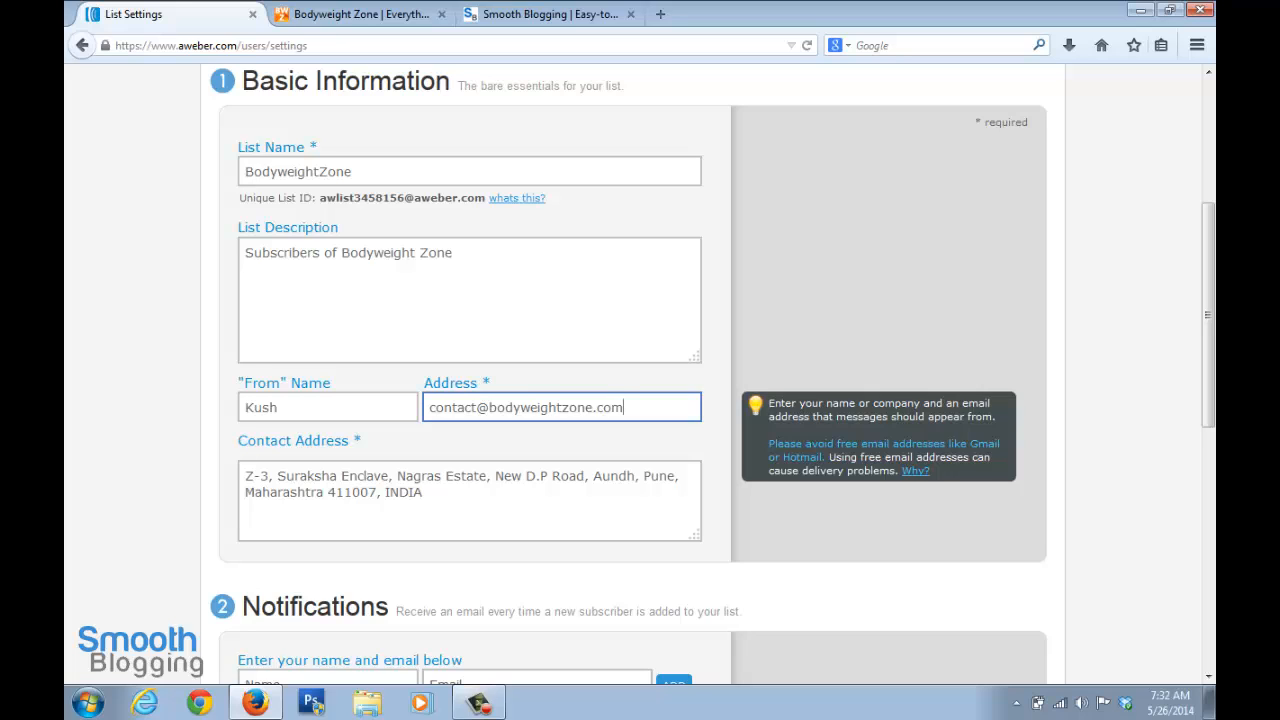
Review the postal contact address and the guidance on including it in messages
key("Tab")
scroll(640, 374, "down", 2)
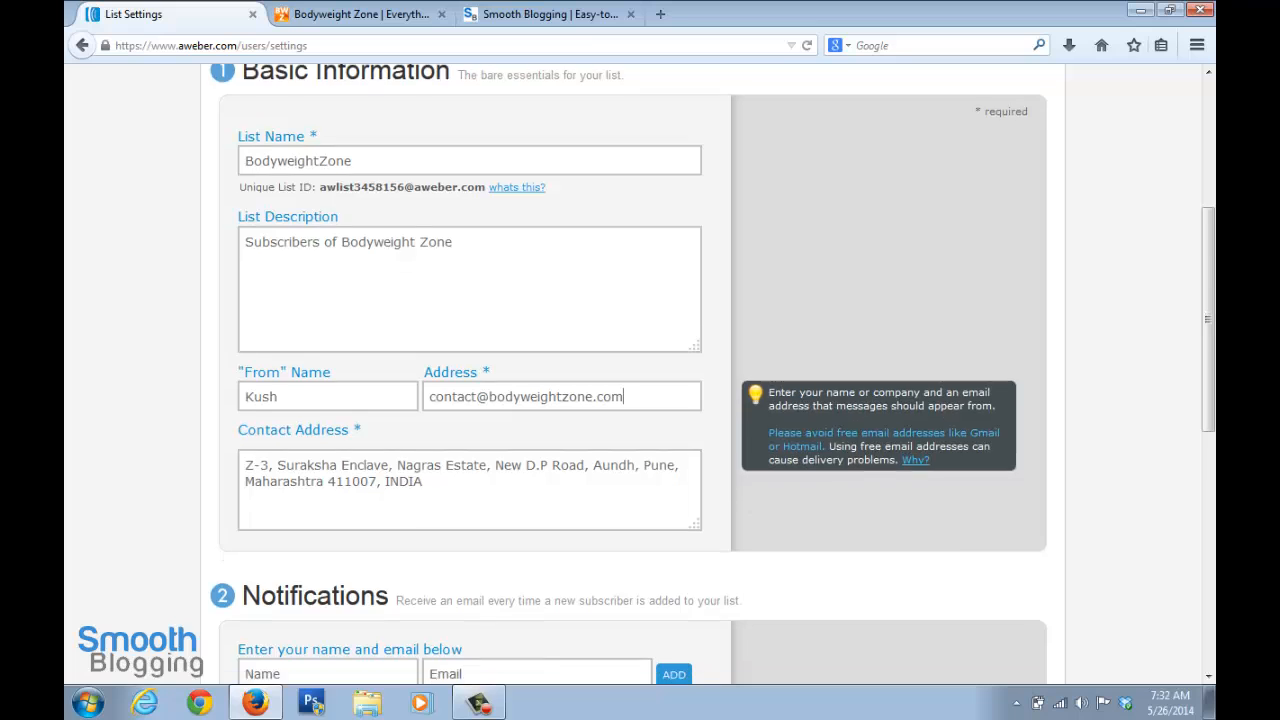
left_click(624, 305)
left_click(418, 389)
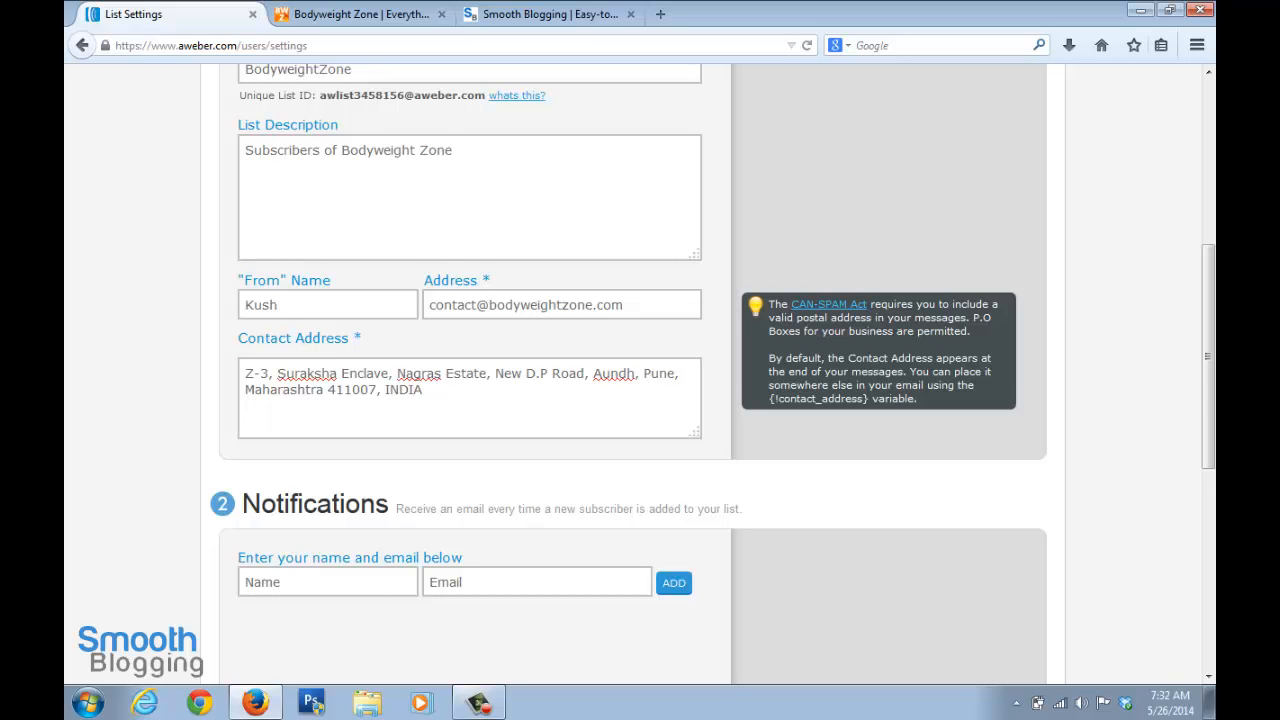
scroll(418, 82, "down", 5)
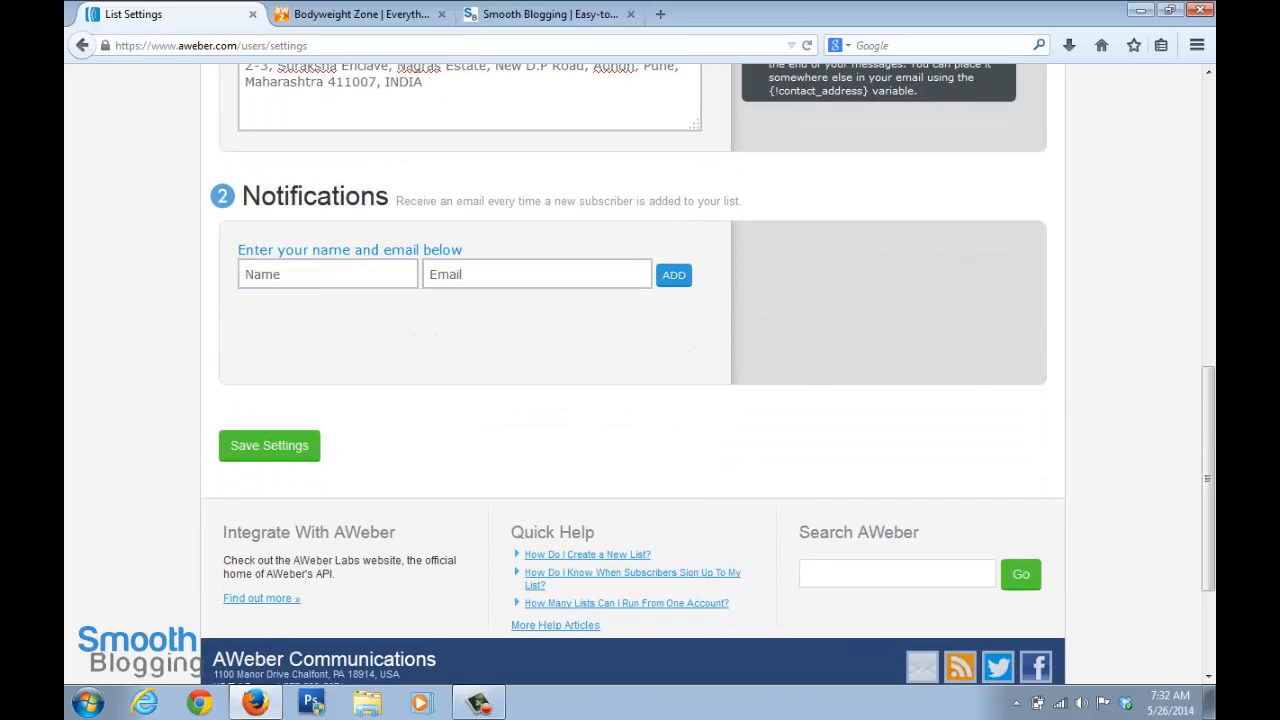
Enter the recipient's name and e-mail for new-subscriber notifications, and save the basic settings
key("Tab")
scroll(640, 360, "down", 2)
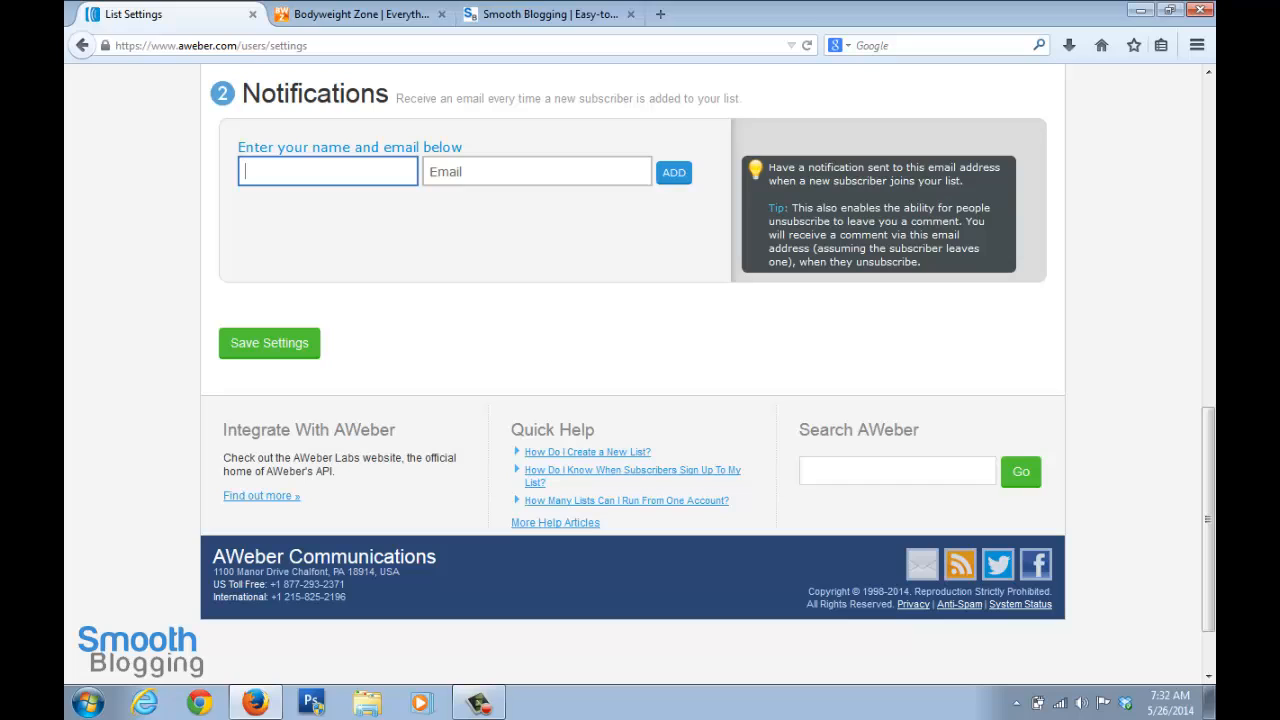
type("Kush")
key("Tab")
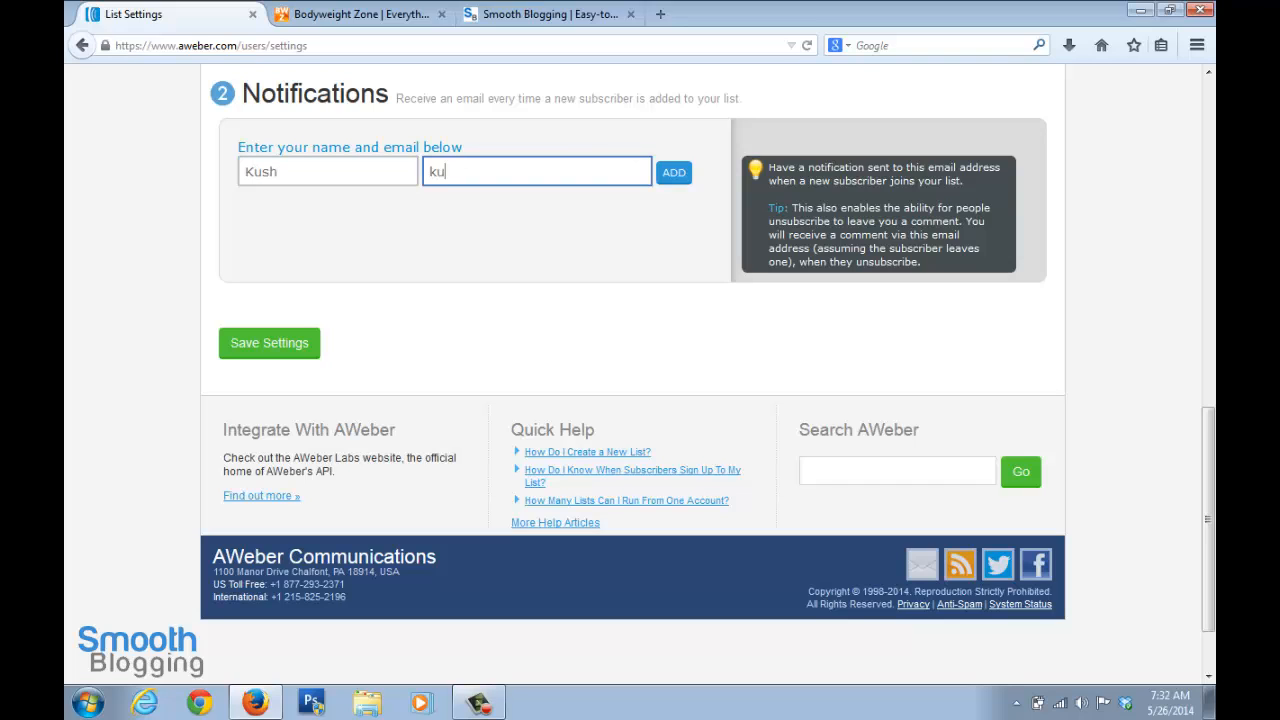
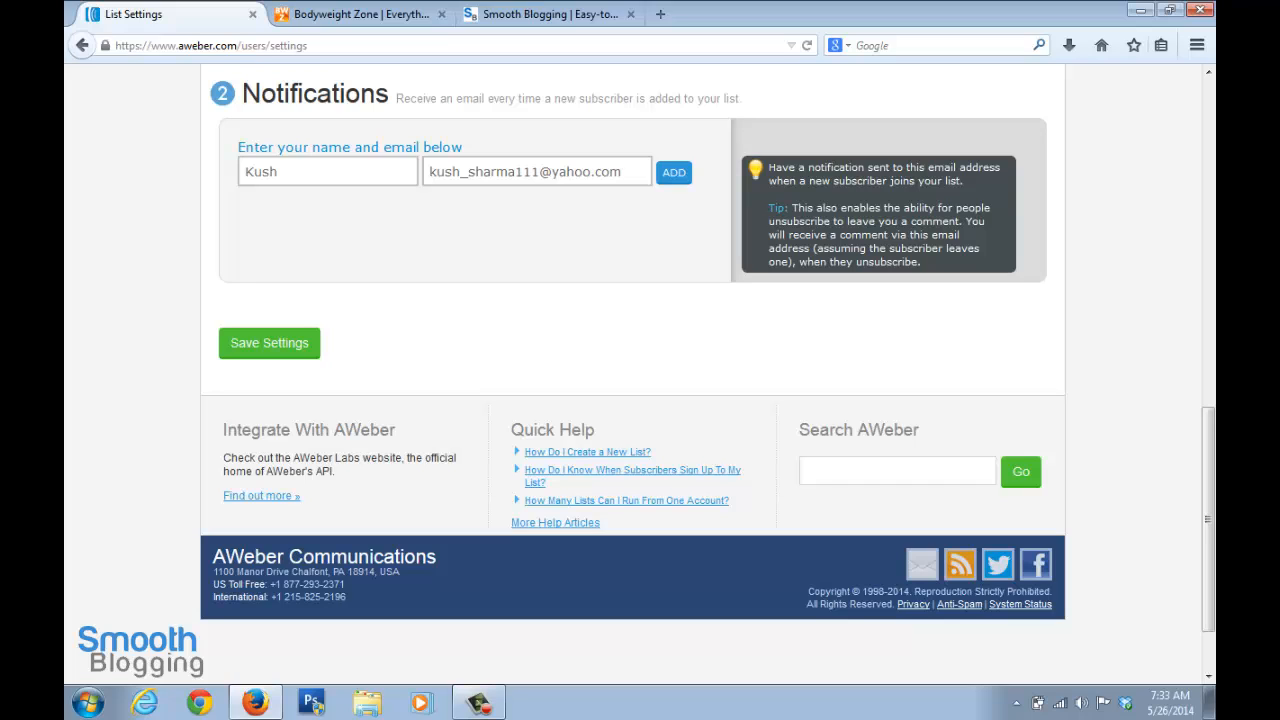
key("Return")
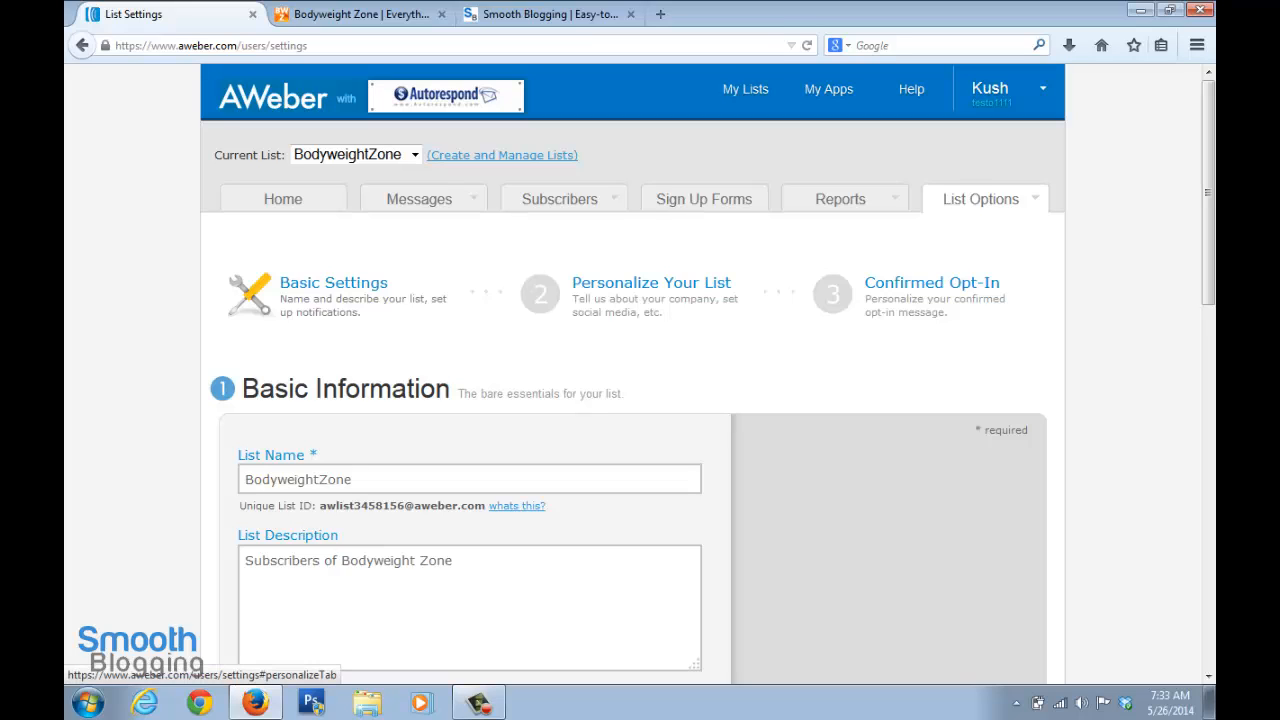
Open the Personalize Your List settings and set the company name to Bodyweight Zone
left_click(651, 283)
scroll(633, 374, "down", 4)
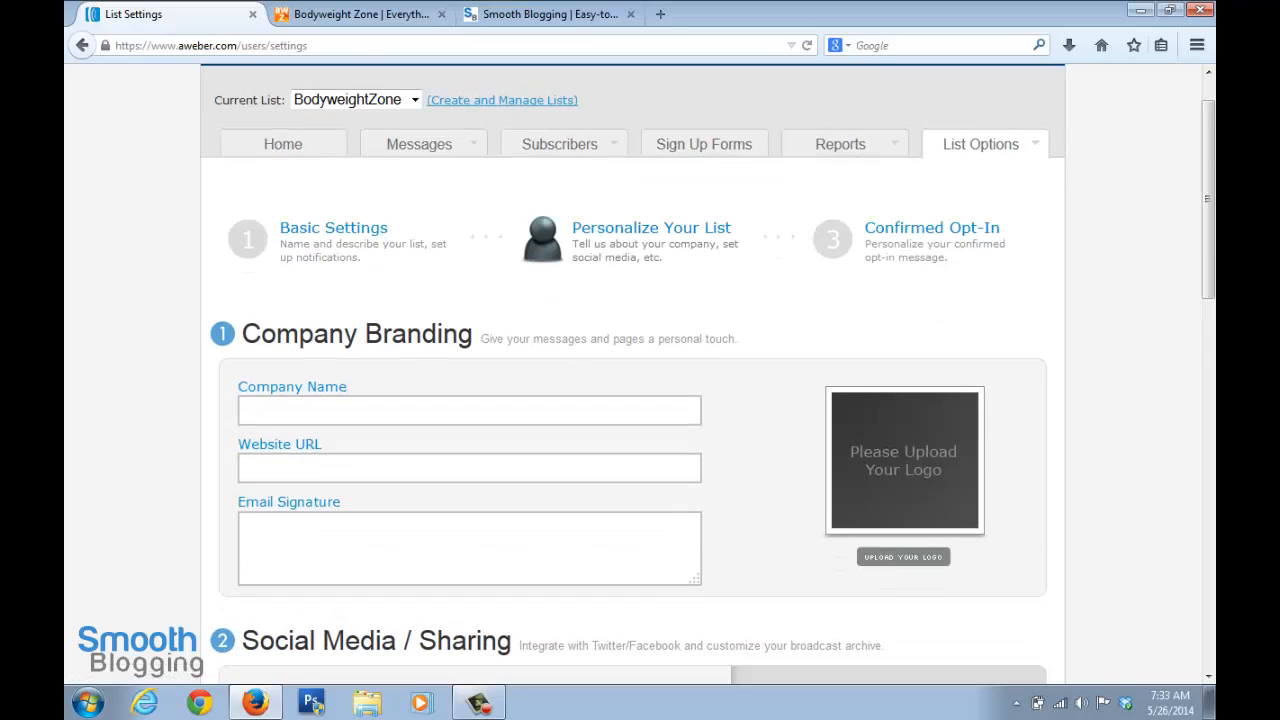
left_click(469, 260)
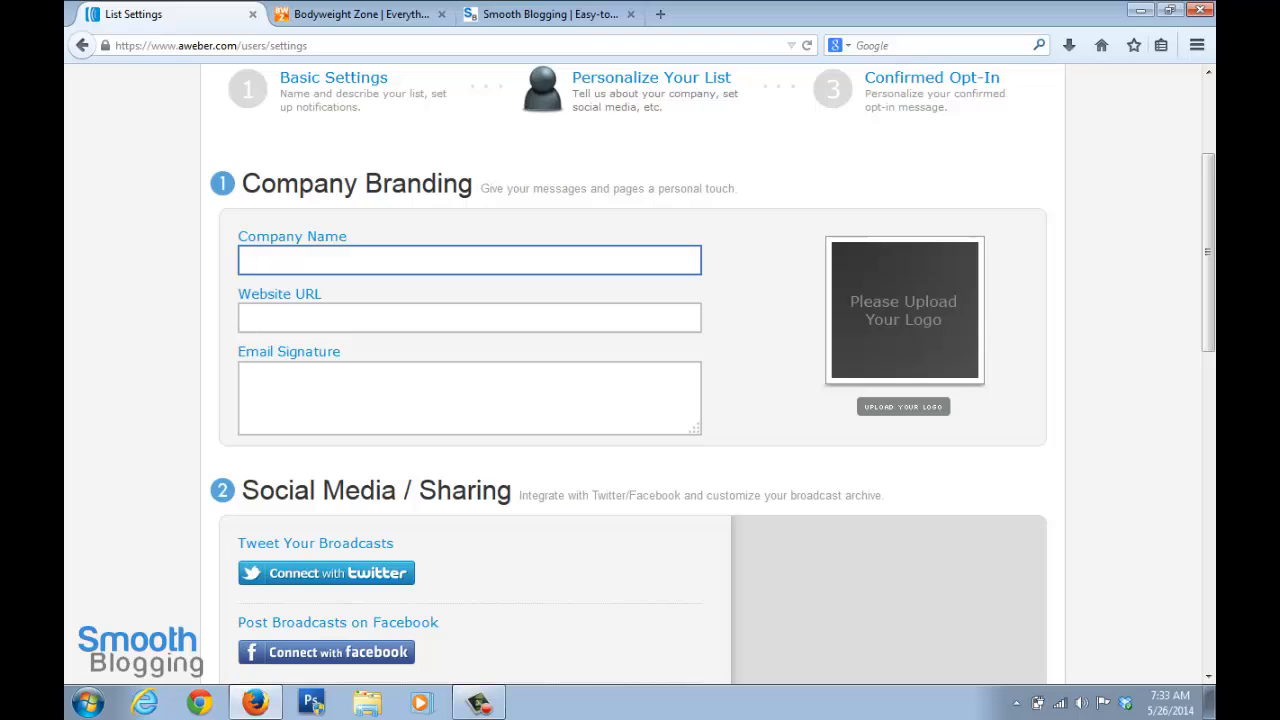
type("Bodyweif")
type("ht Zone")
key("Tab")
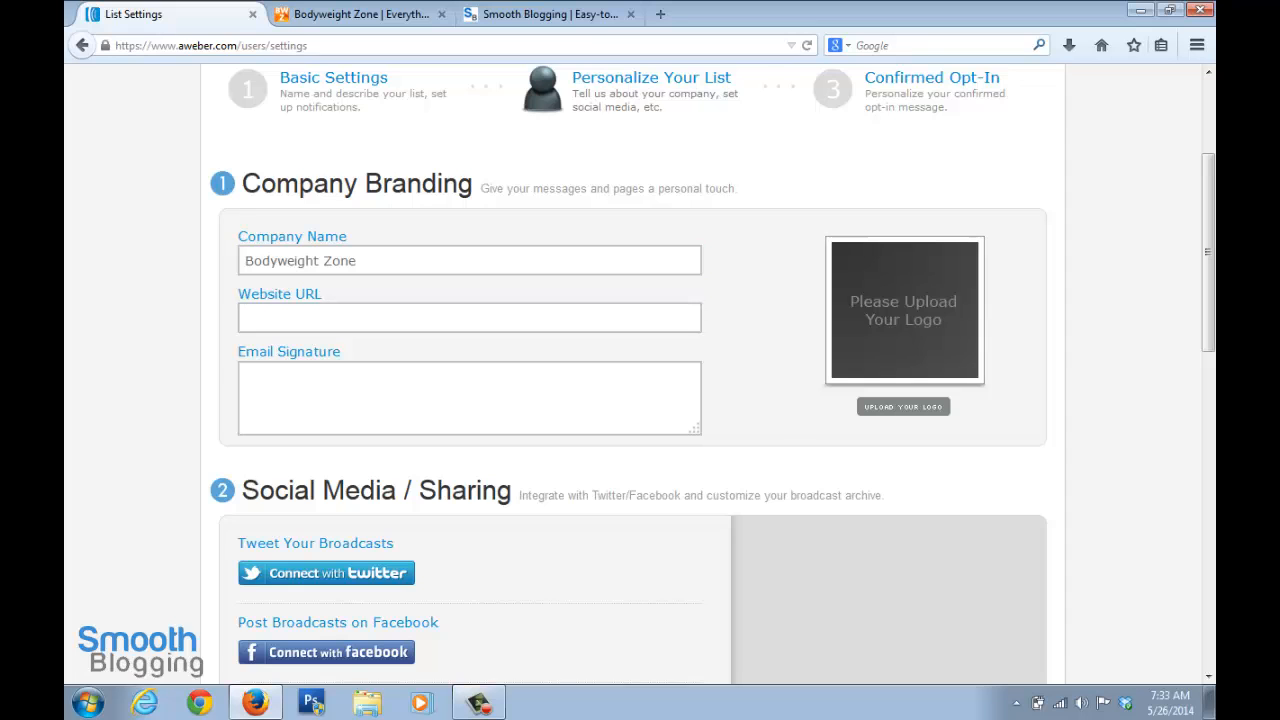
left_click(361, 14)
left_click(300, 46)
key("ctrl+c")
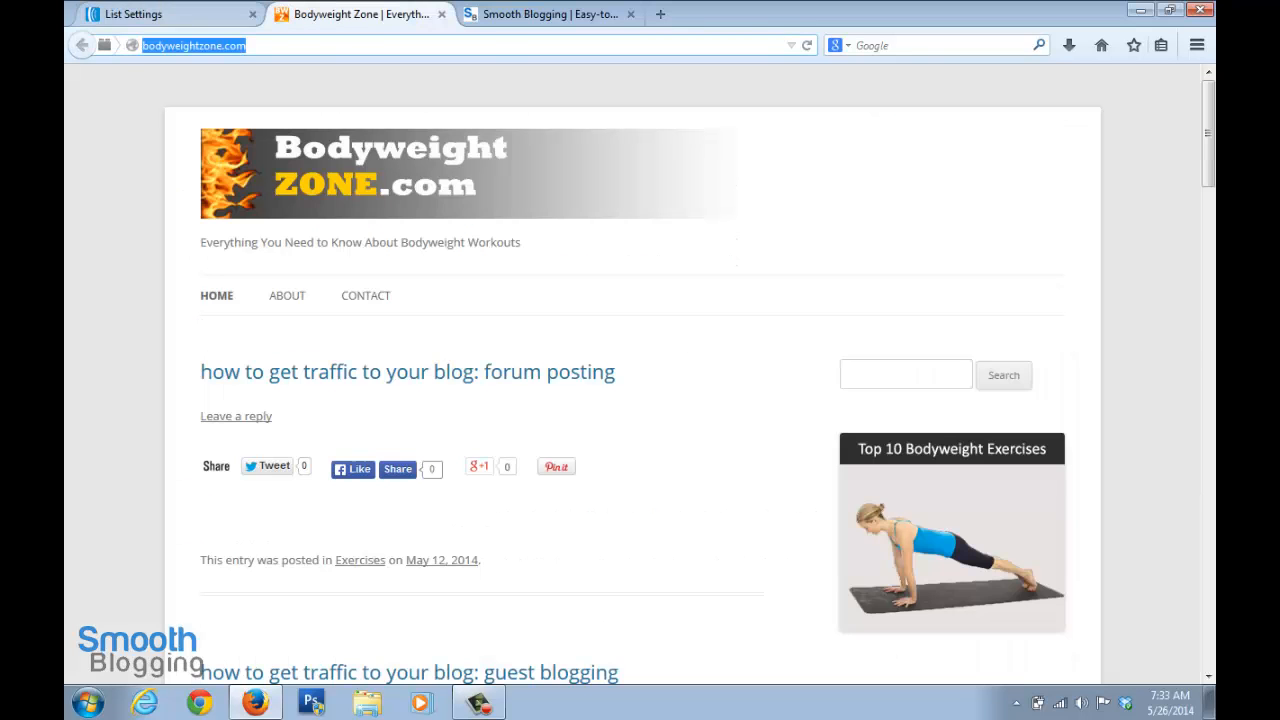
left_click(160, 14)
key("ctrl+v")
key("Tab")
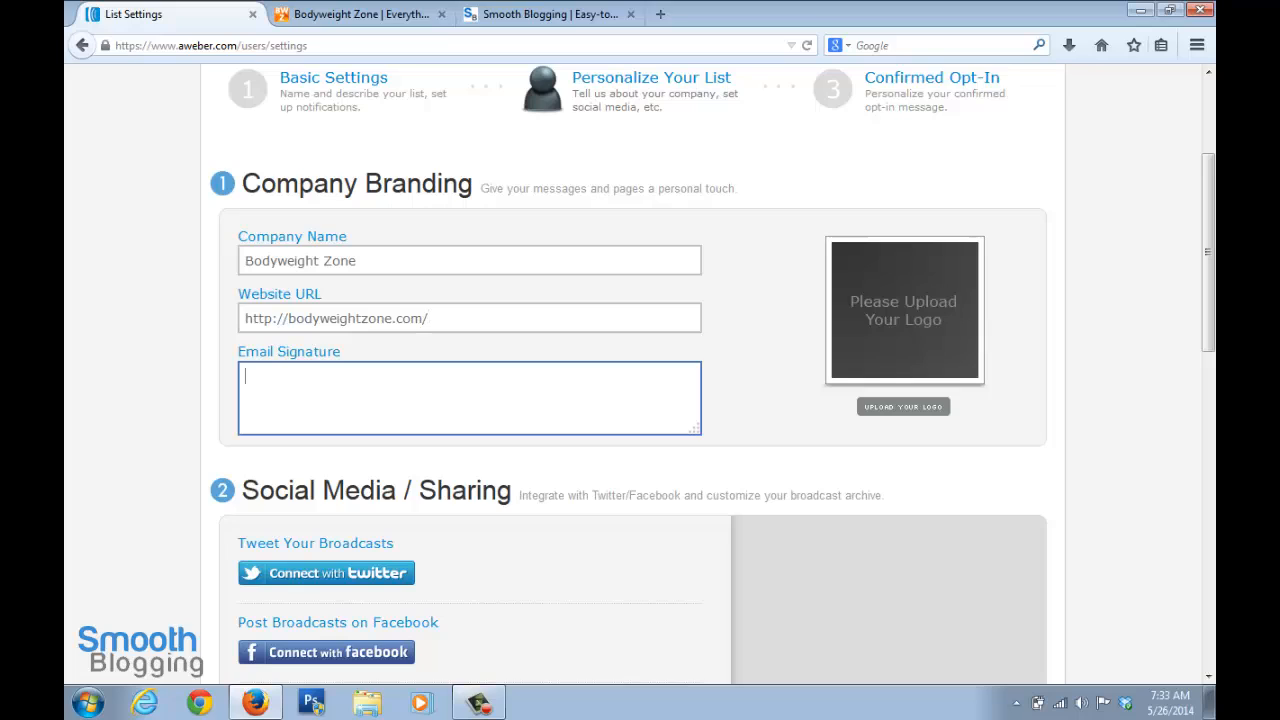
key("Return")
key("Return")
key("Return")
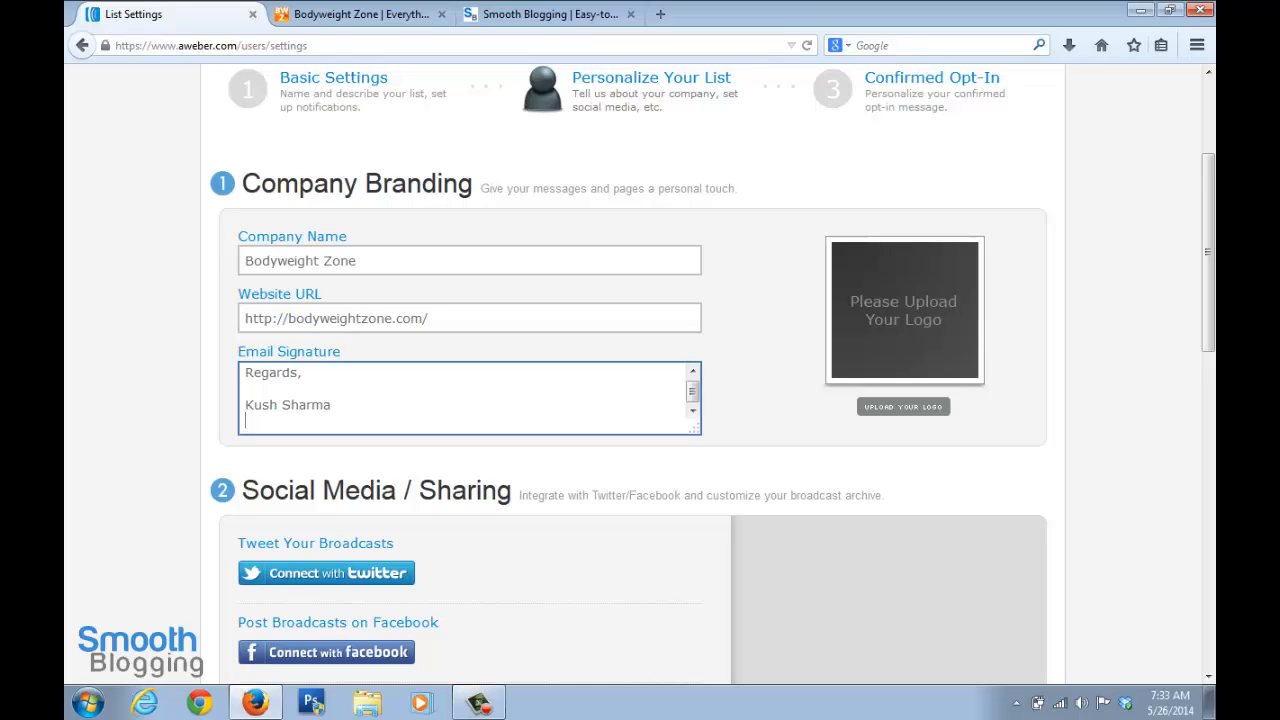
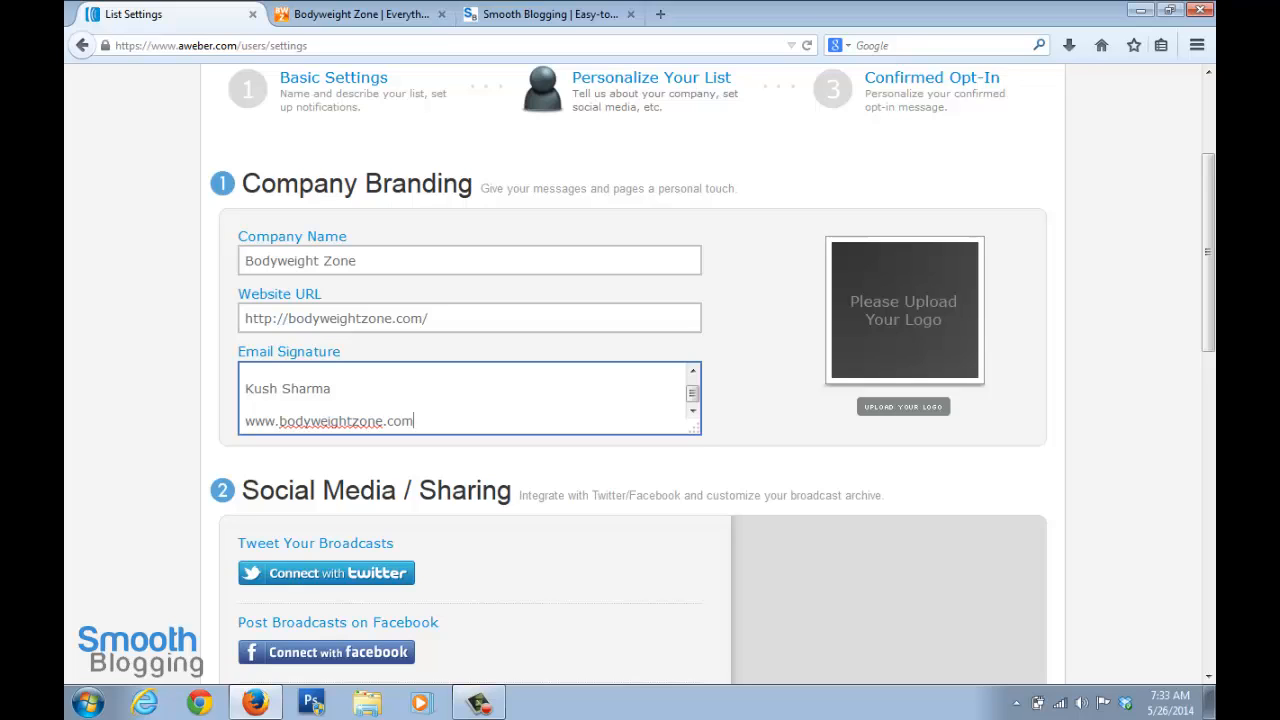
key("Tab")
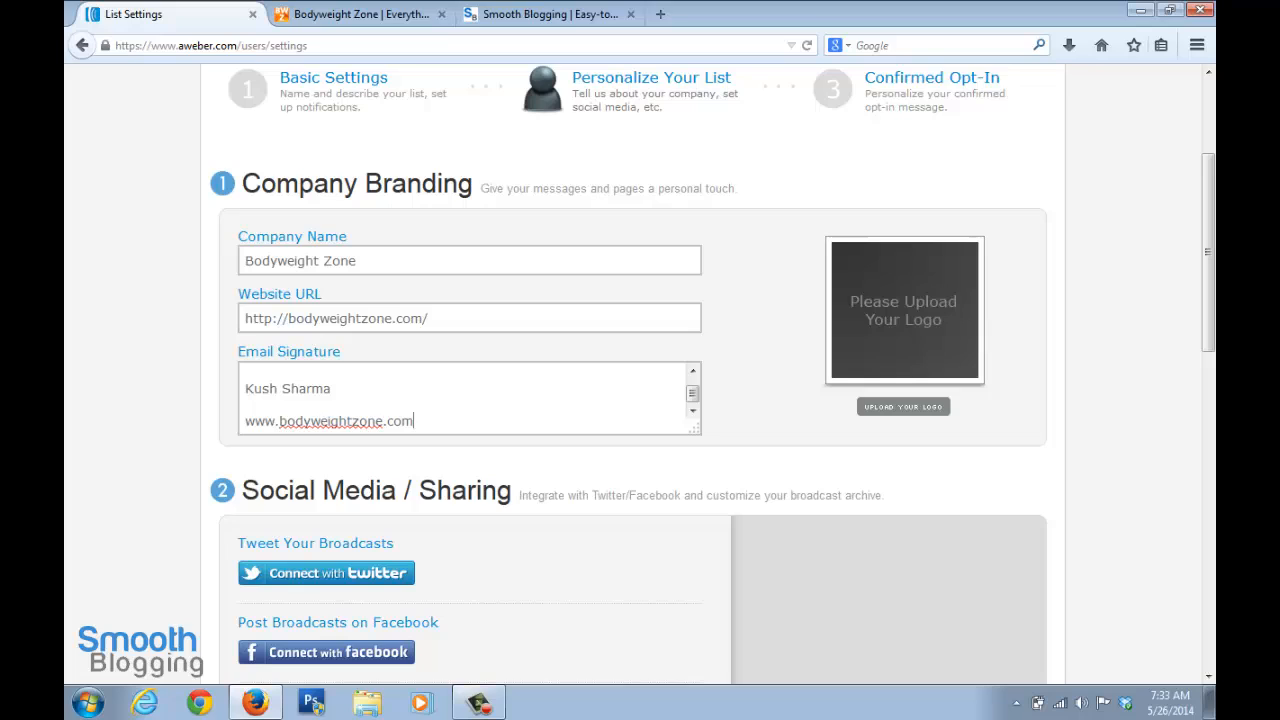
left_click(414, 421)
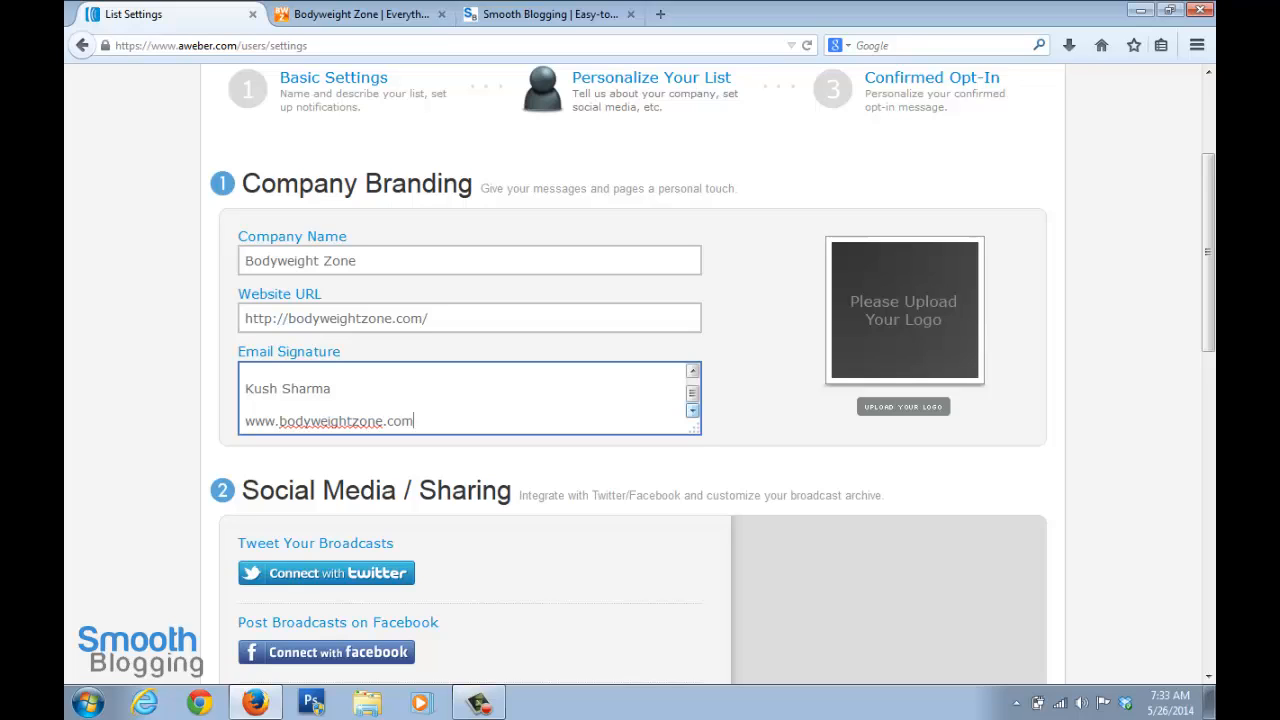
Finish the e-mail signature entry and save the Personalize Your List settings
left_click(756, 404)
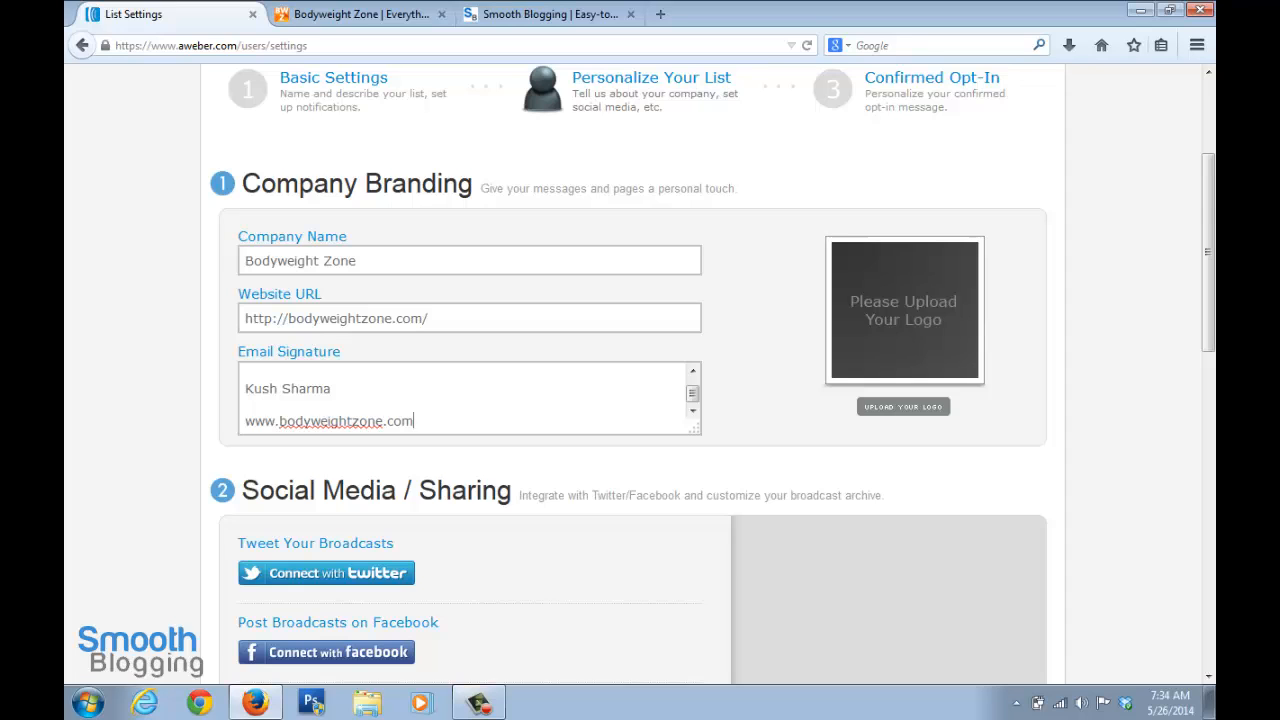
scroll(630, 380, "down", 4)
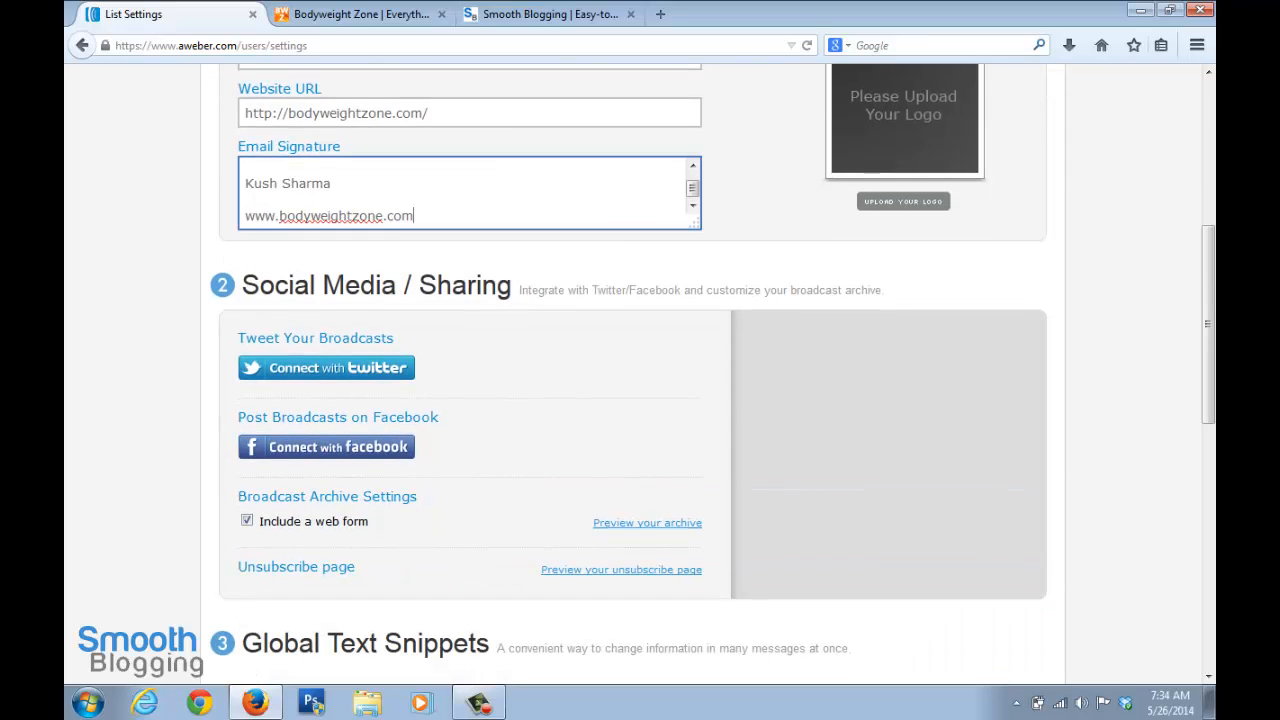
scroll(630, 380, "down", 4)
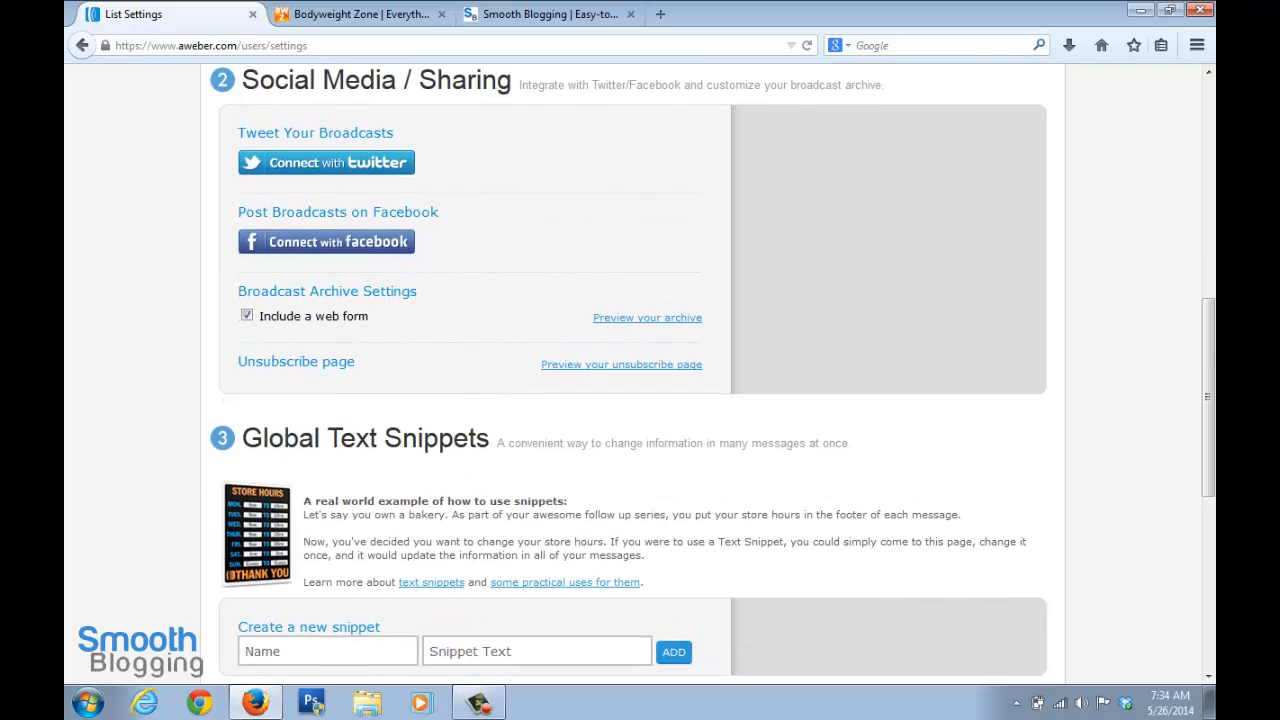
scroll(630, 380, "down", 4)
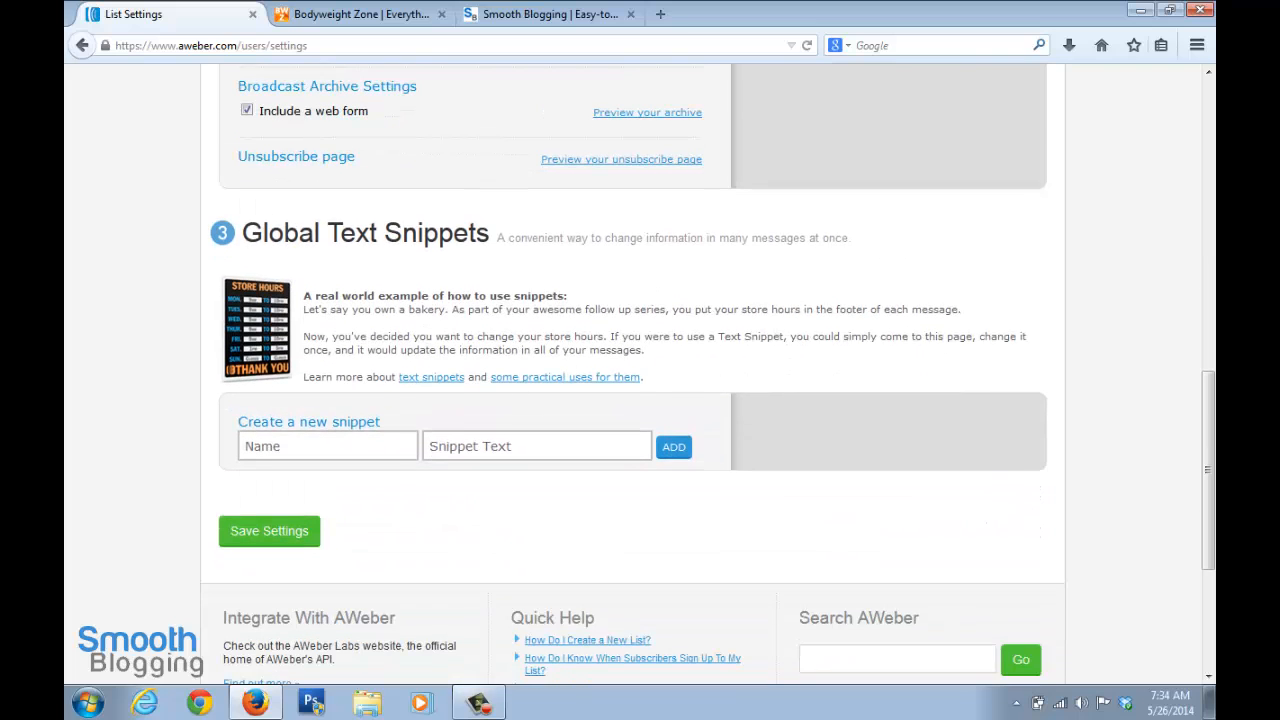
left_click(269, 531)
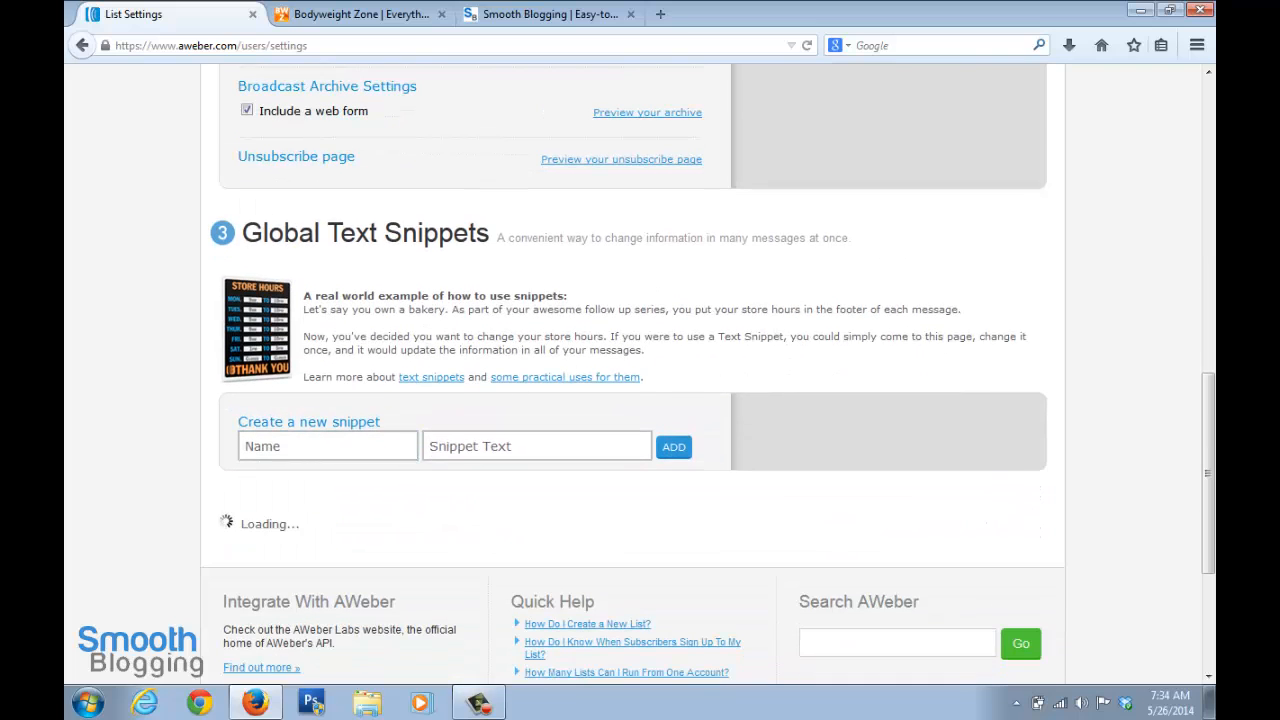
Open the list's Confirmed Opt-In settings, review them from the confirmation message to the success page, and save them
scroll(630, 380, "up", 6)
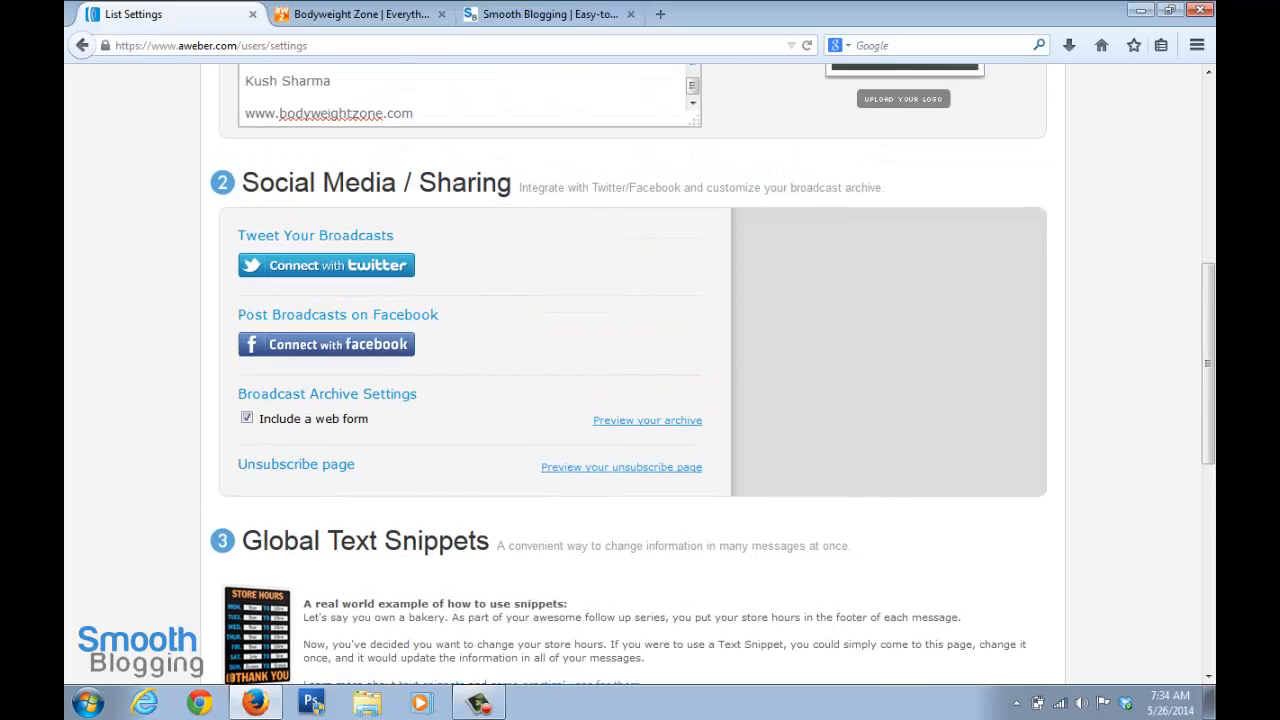
scroll(630, 380, "up", 10)
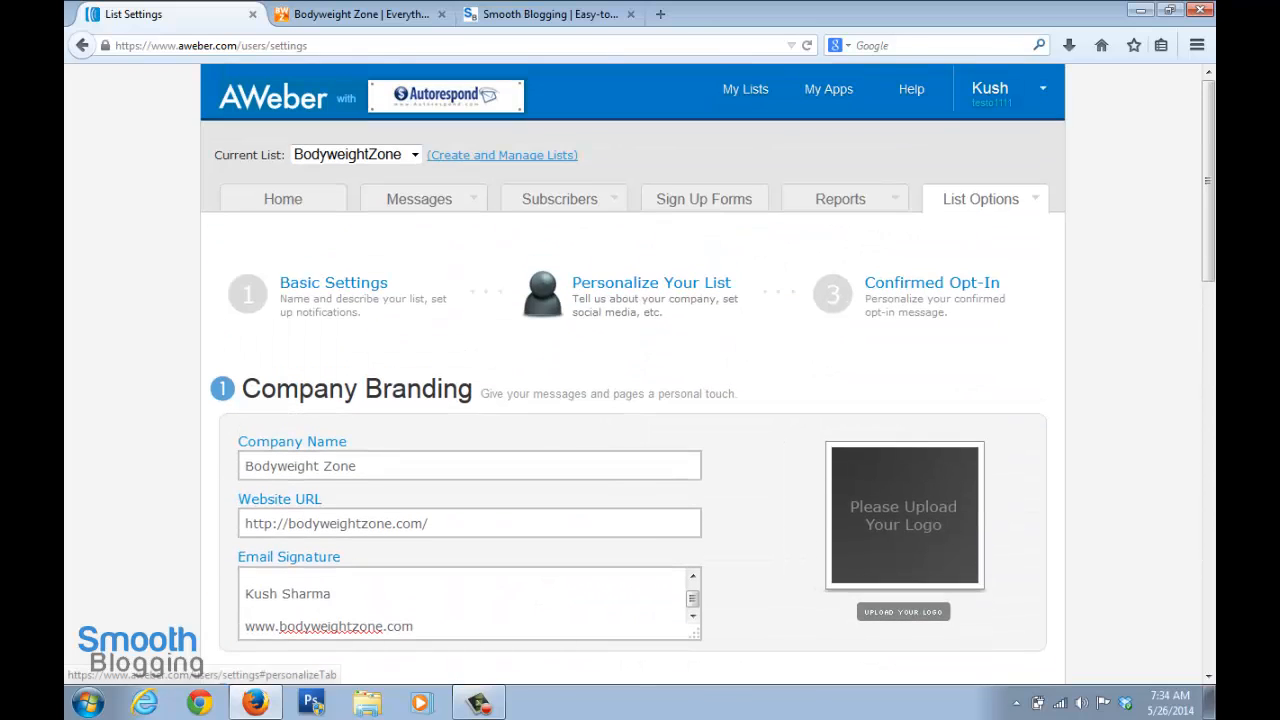
left_click(932, 283)
scroll(640, 375, "down", 4)
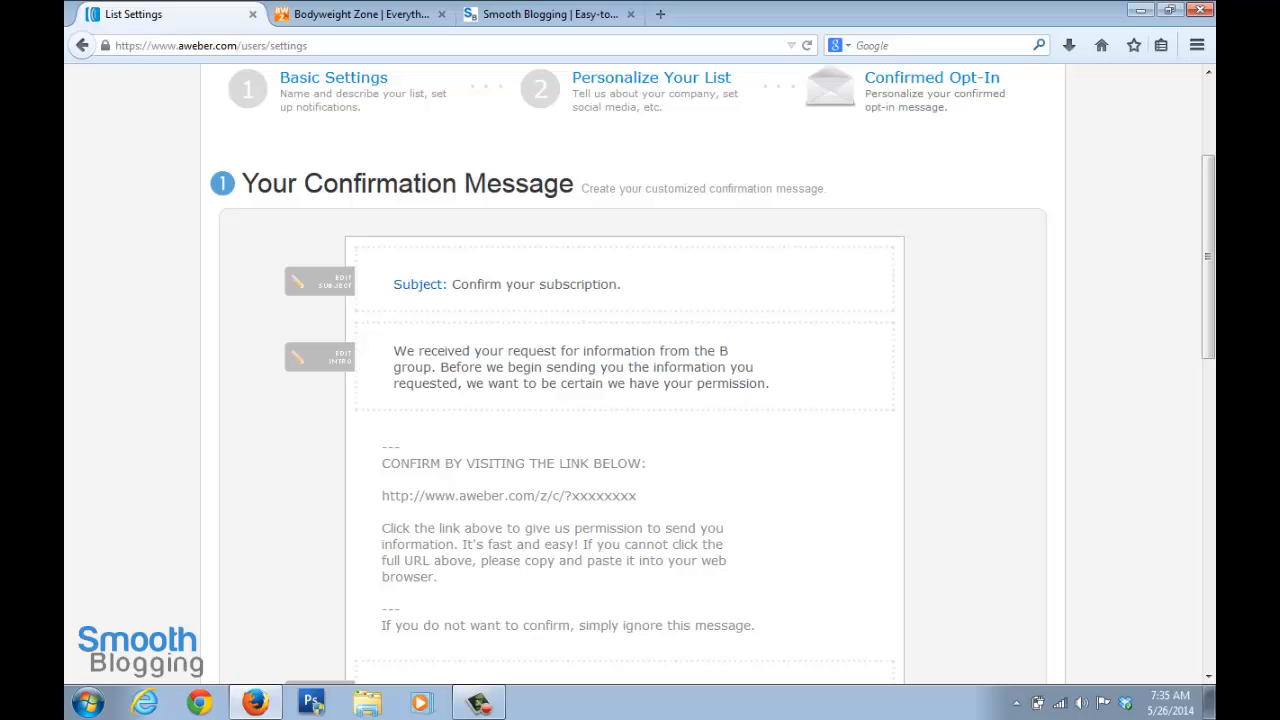
scroll(640, 377, "down", 2)
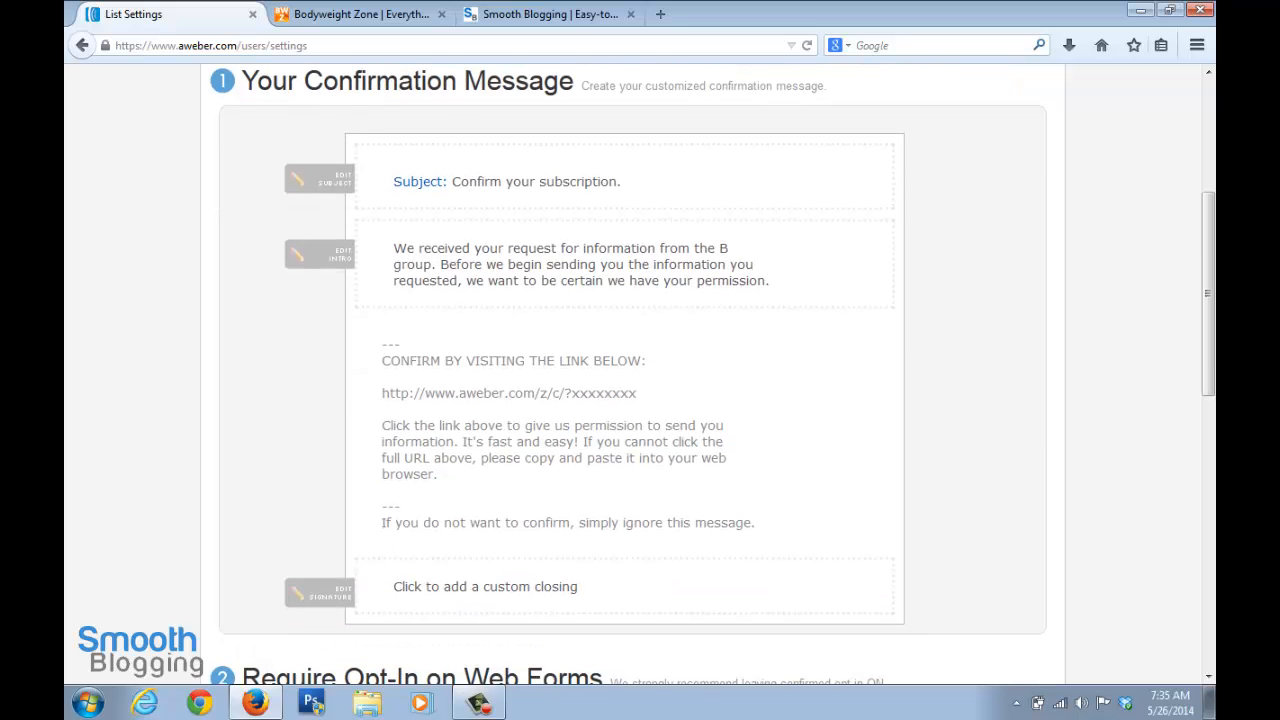
scroll(640, 377, "down", 2)
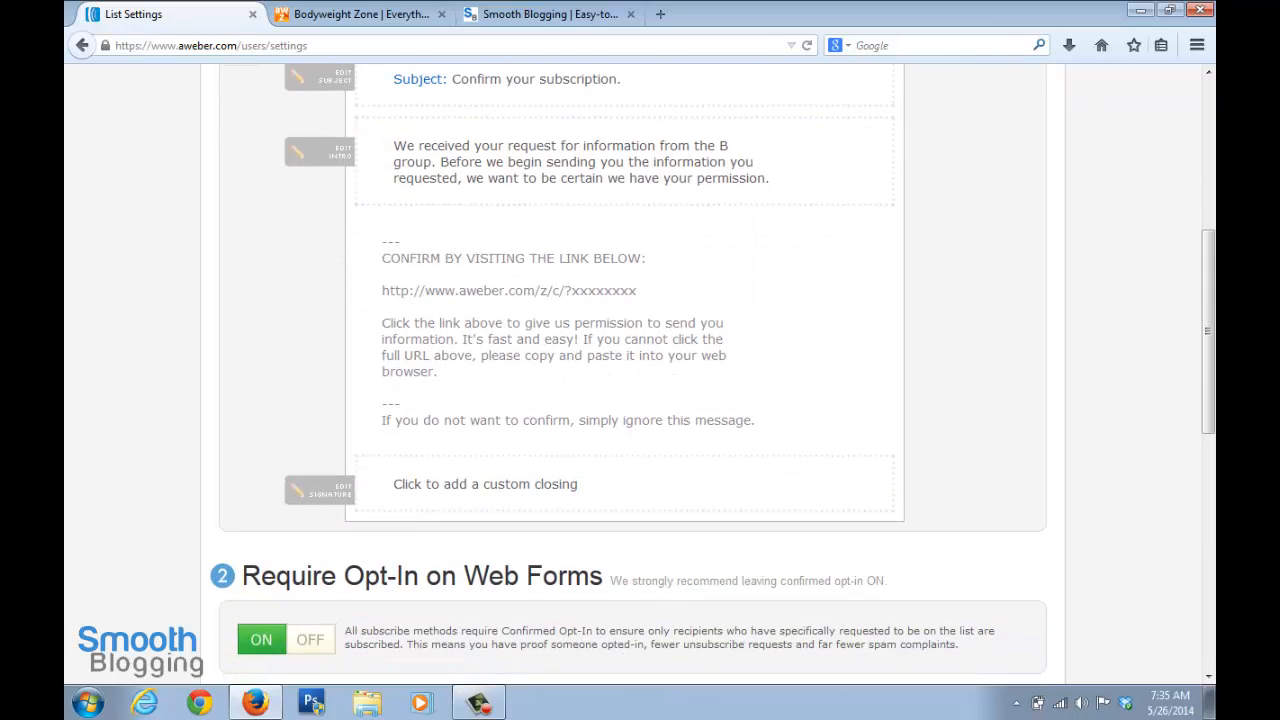
scroll(640, 377, "down", 6)
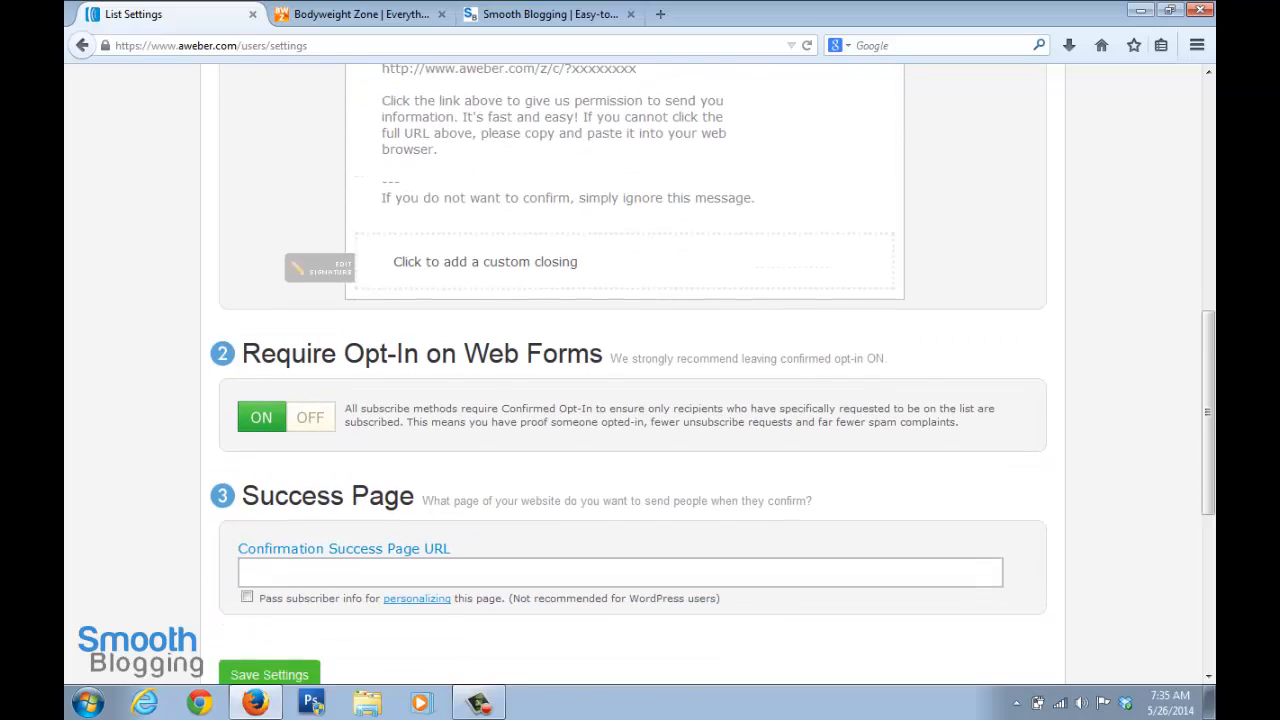
scroll(640, 377, "down", 4)
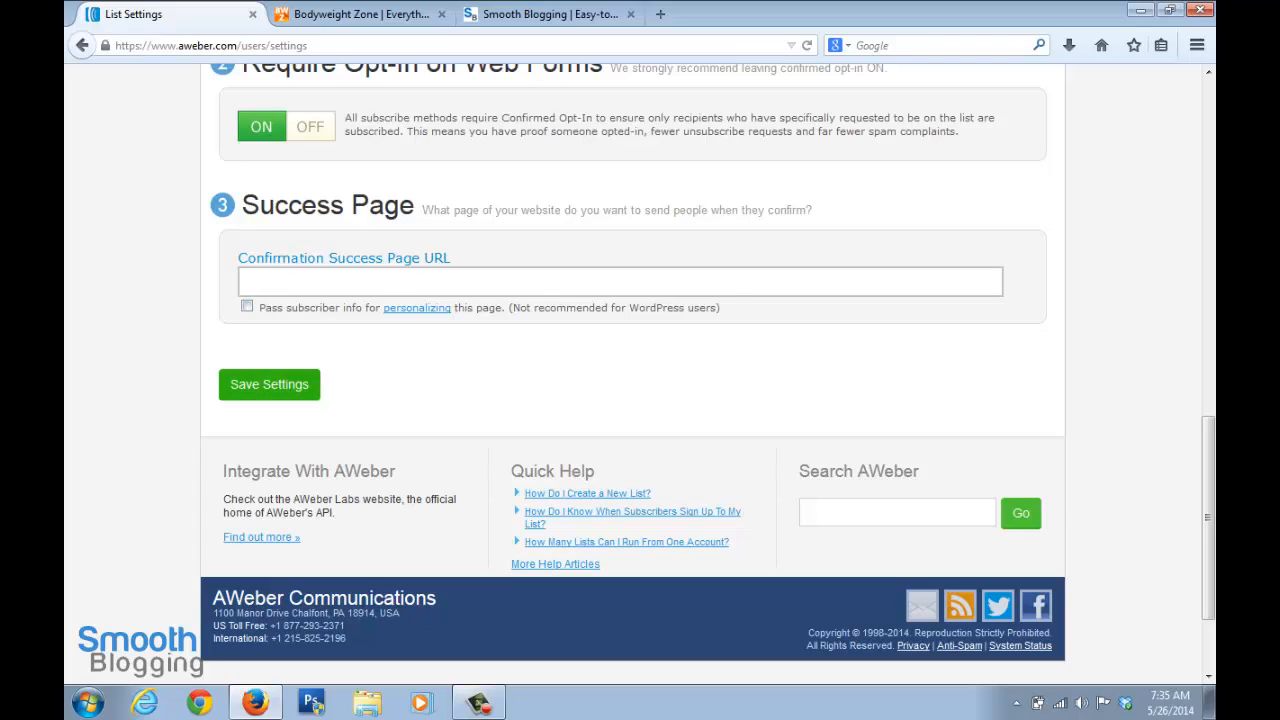
left_click(269, 385)
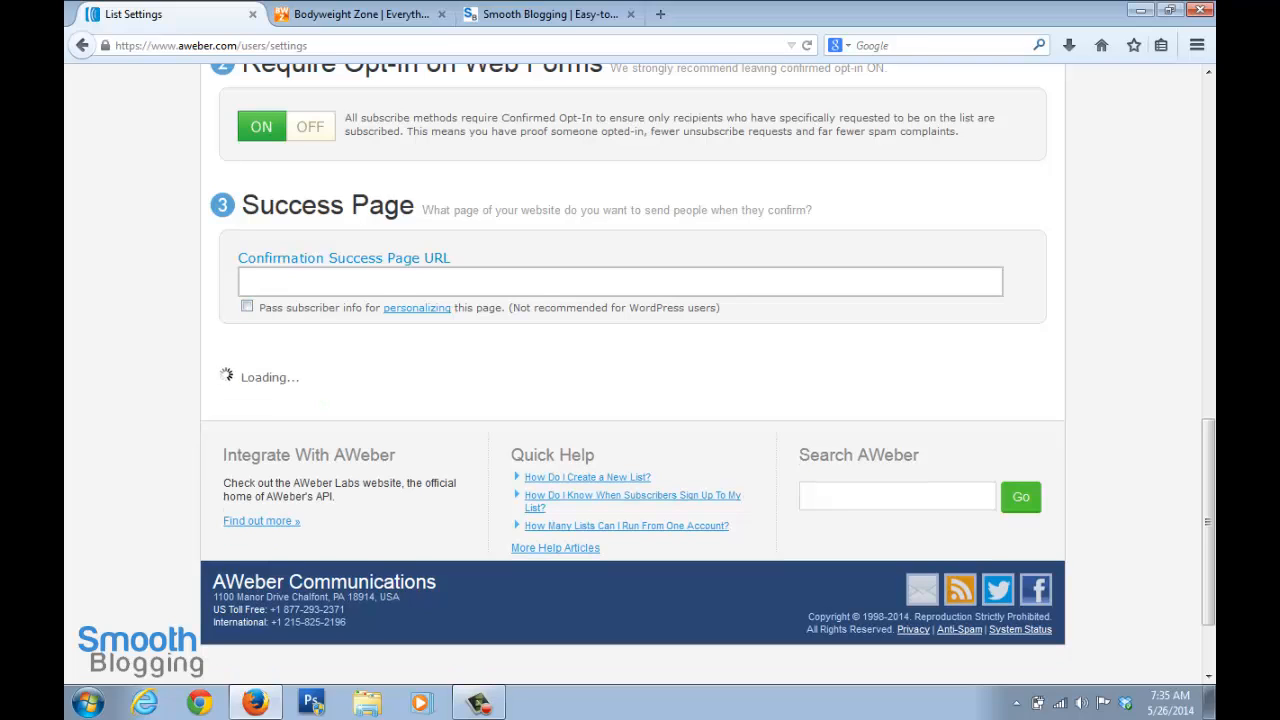
Bring up the message options for the BodyweightZone list
scroll(632, 374, "up", 10)
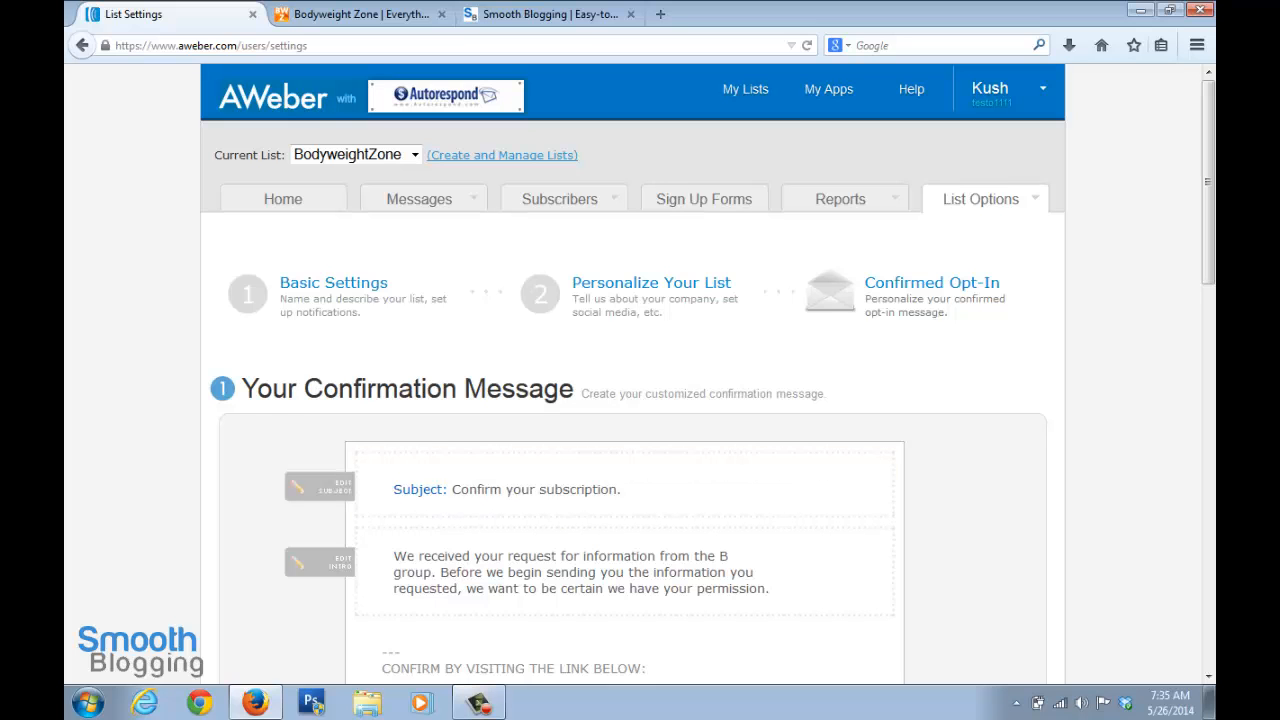
scroll(640, 480, "down", 2)
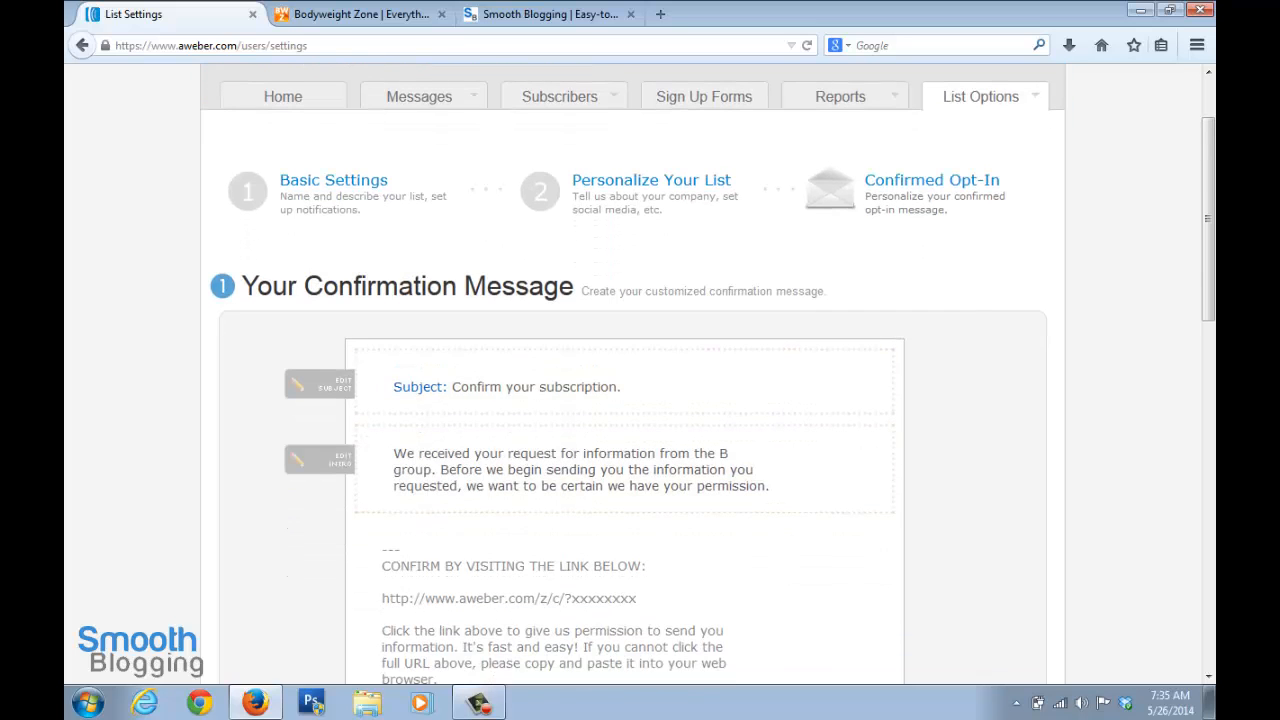
scroll(640, 374, "up", 2)
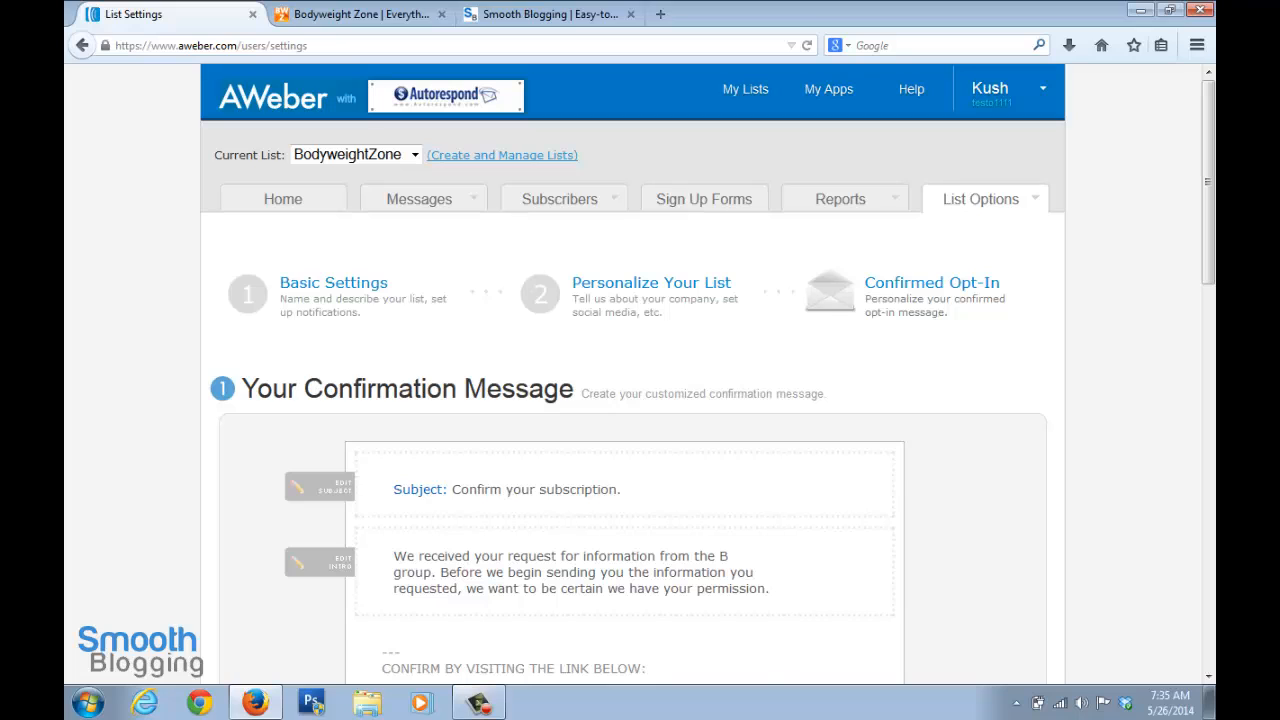
mouse_move(419, 199)
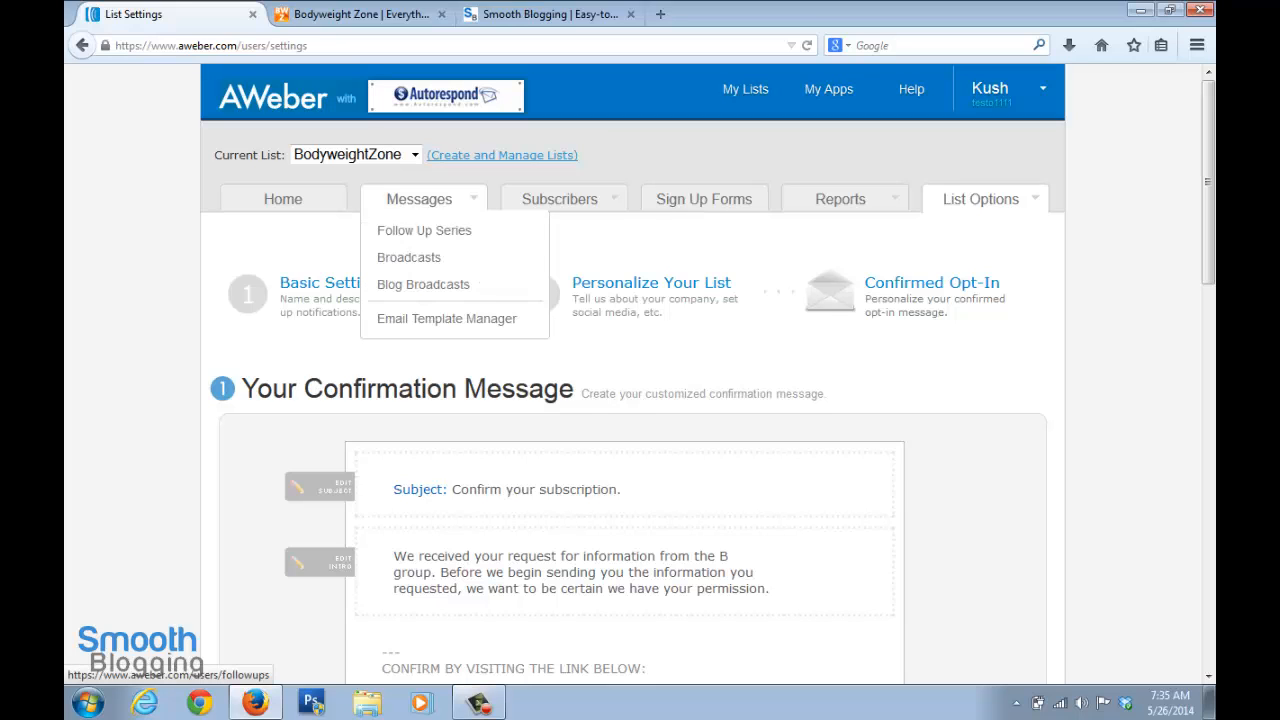